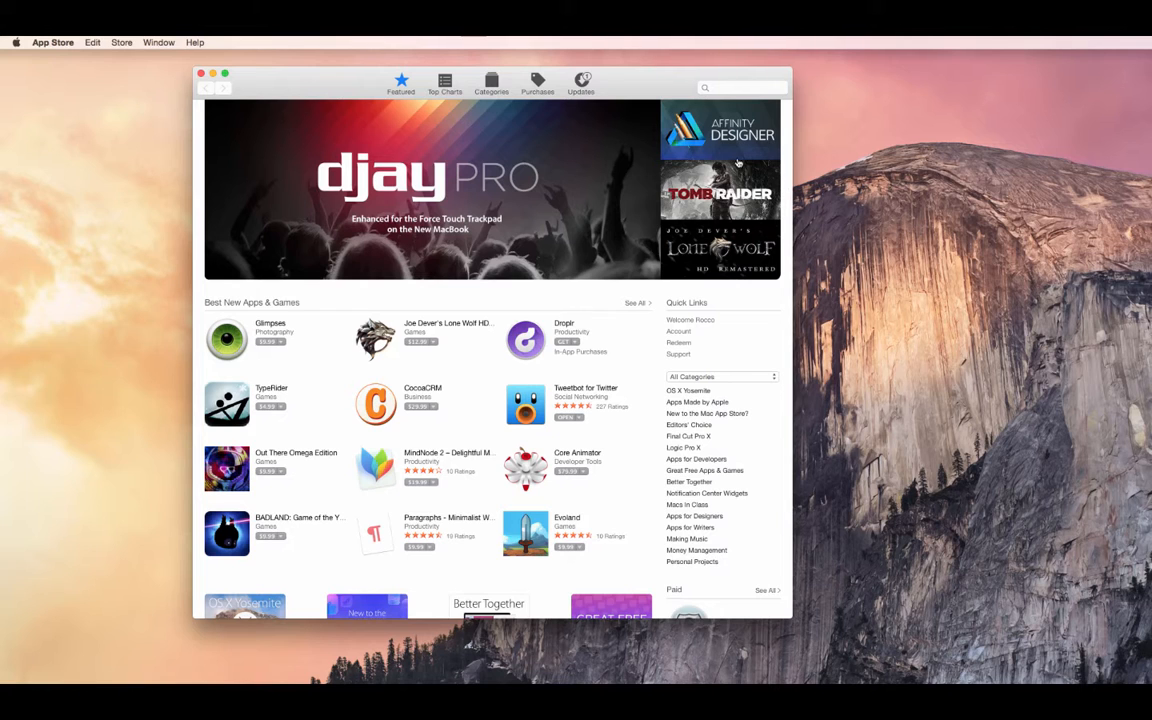
left_click(57, 44)
left_click(62, 45)
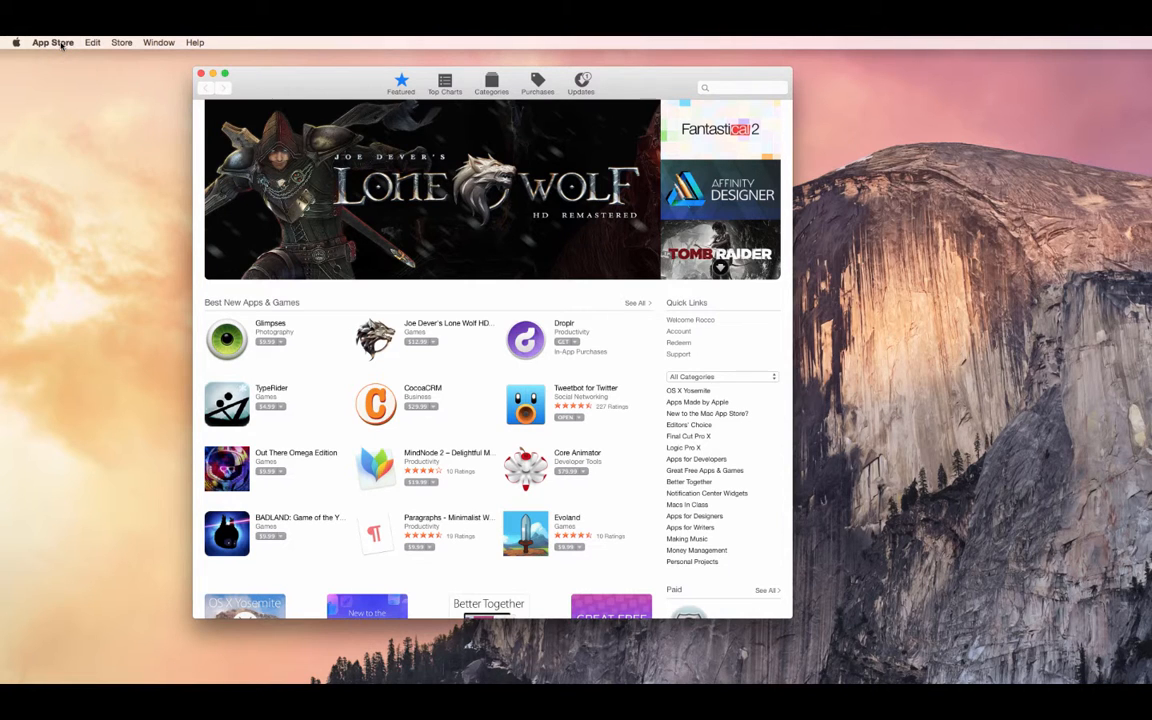
key("super+space")
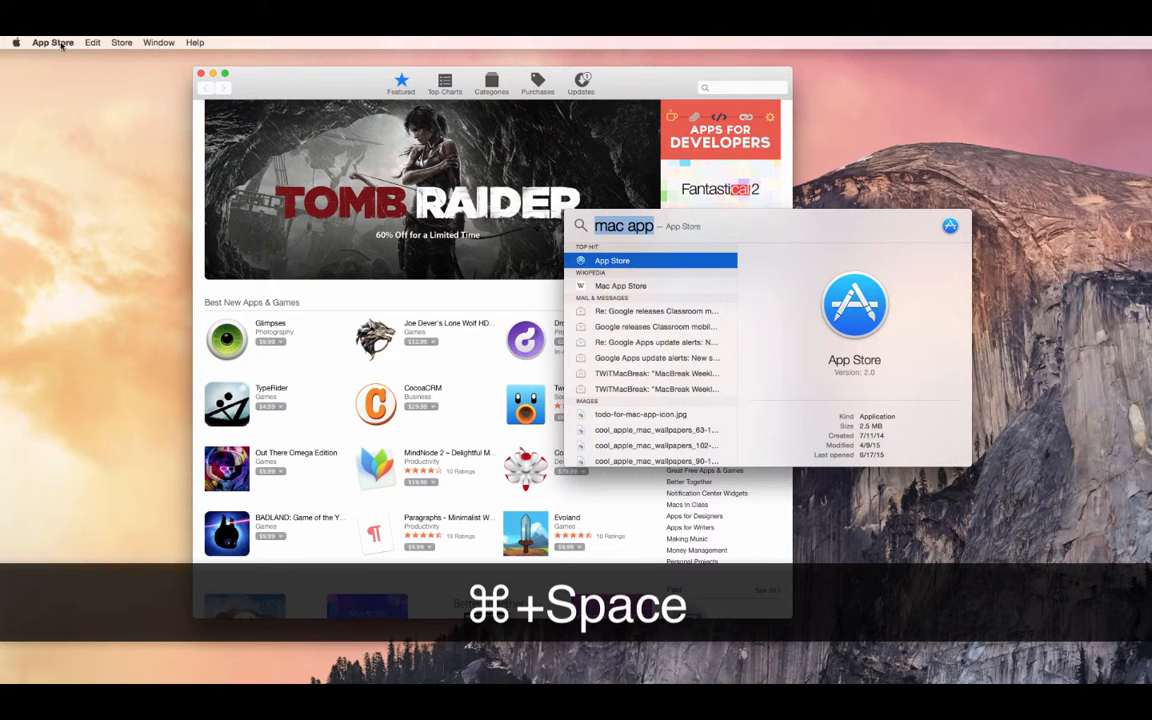
left_click(662, 83)
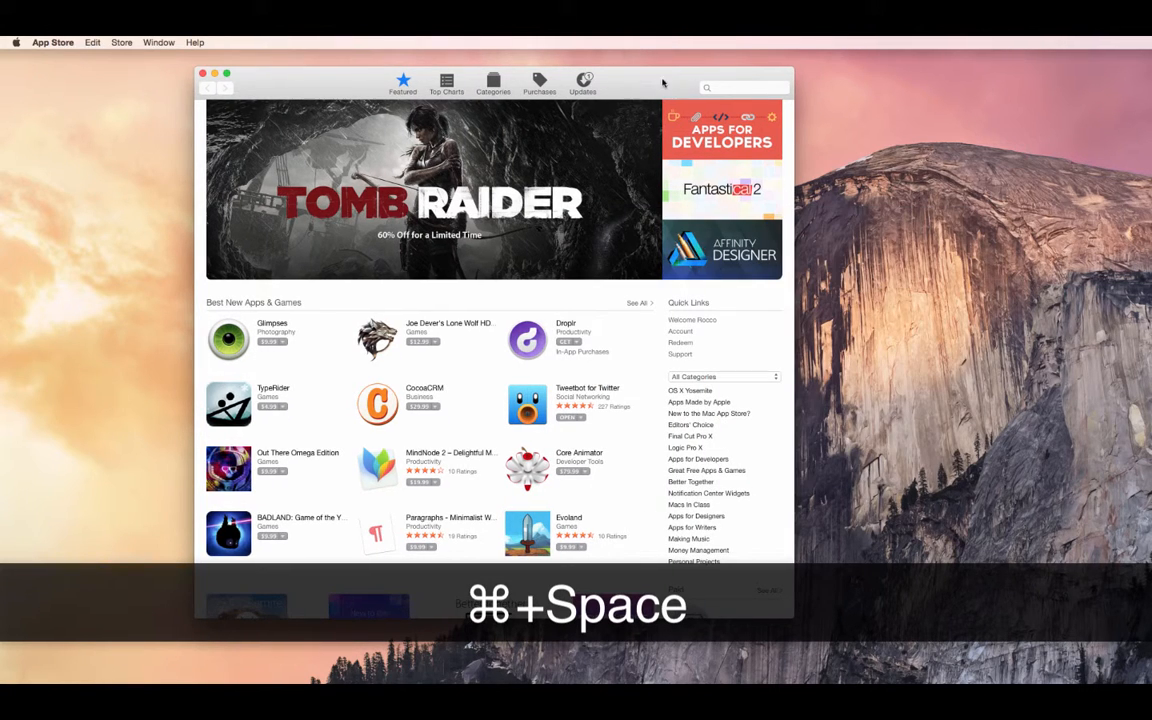
Search the App Store for "ibooks"
left_click(726, 85)
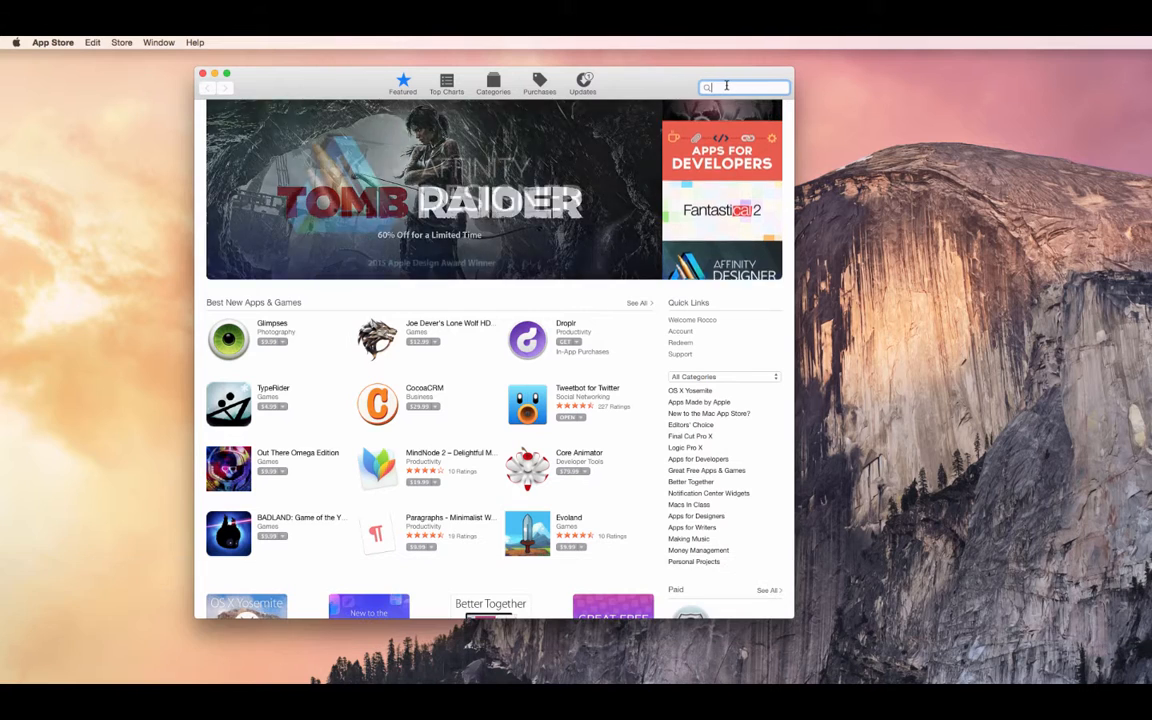
type("ibooks")
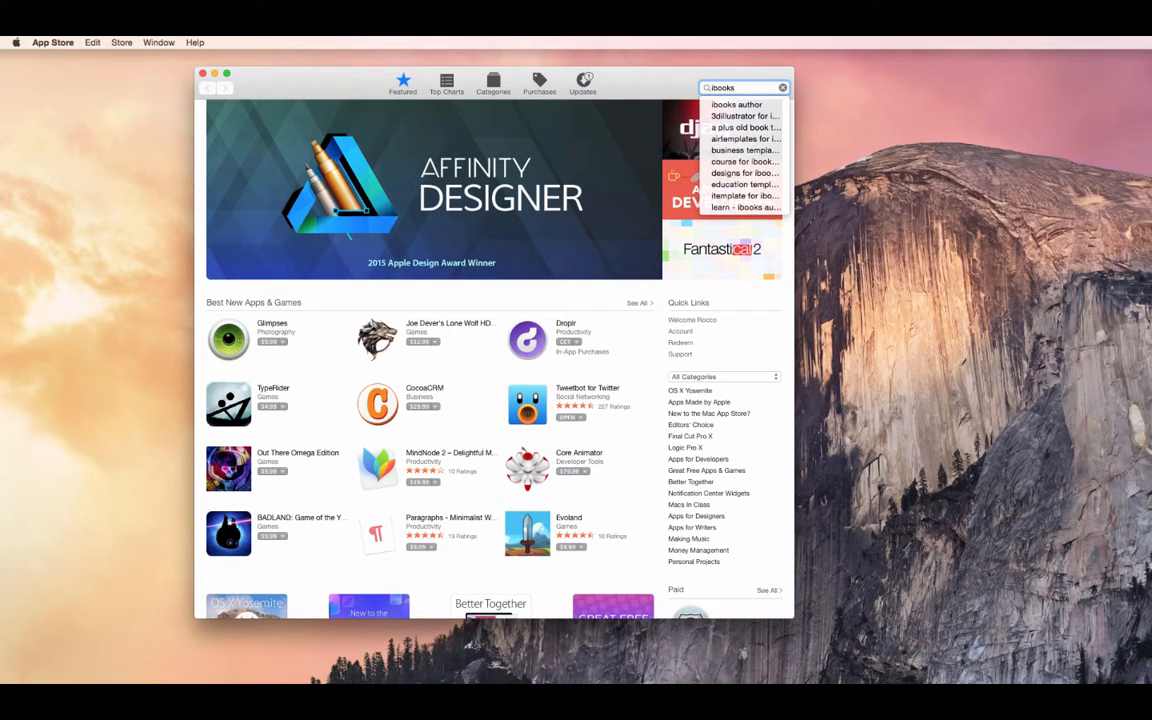
key("Return")
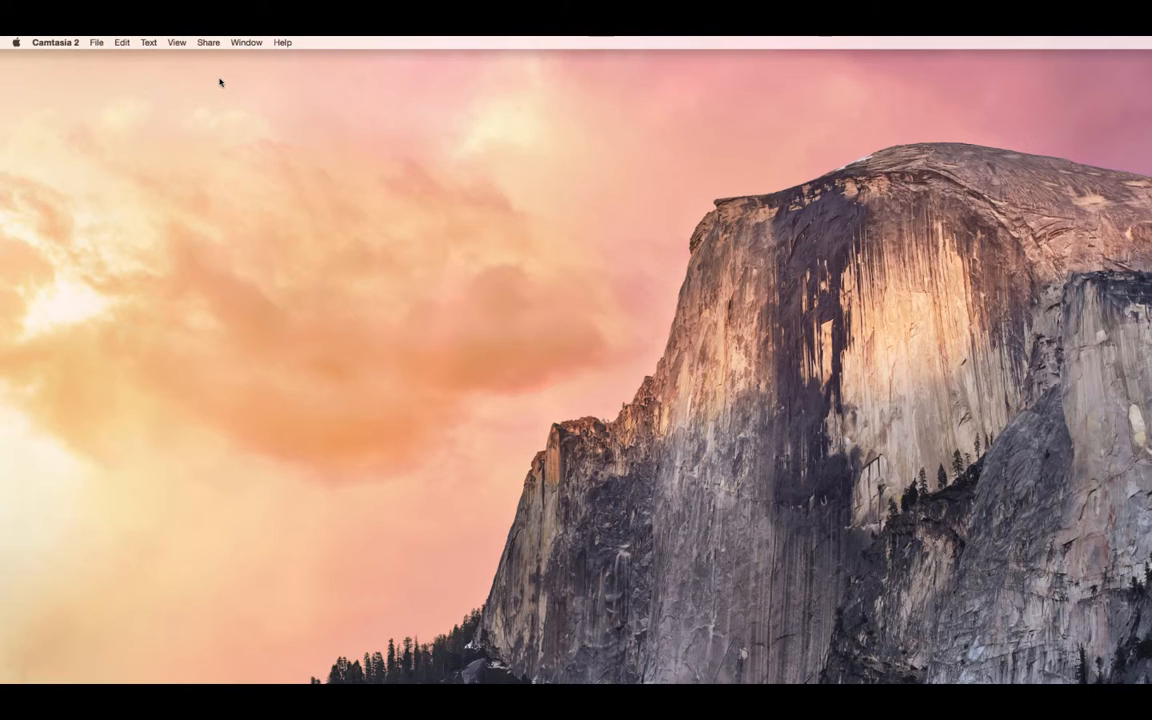
Find iBooks Author with a Spotlight search for "ibooks au" and launch it
key("super+space")
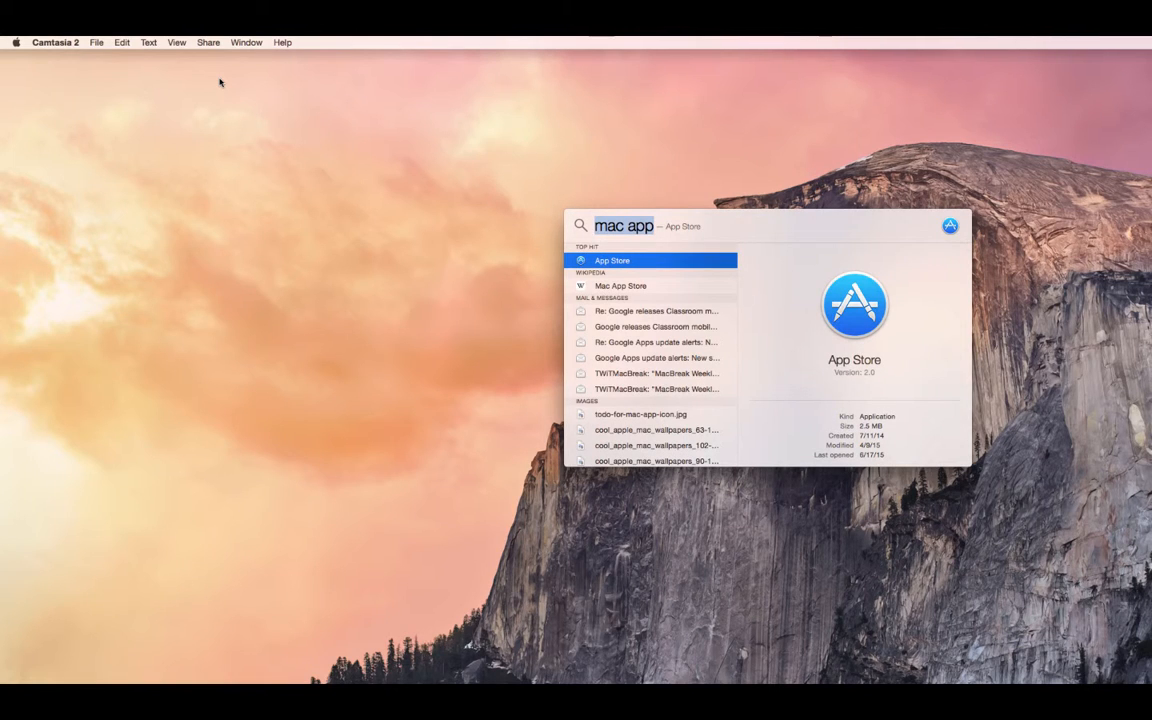
type("ib")
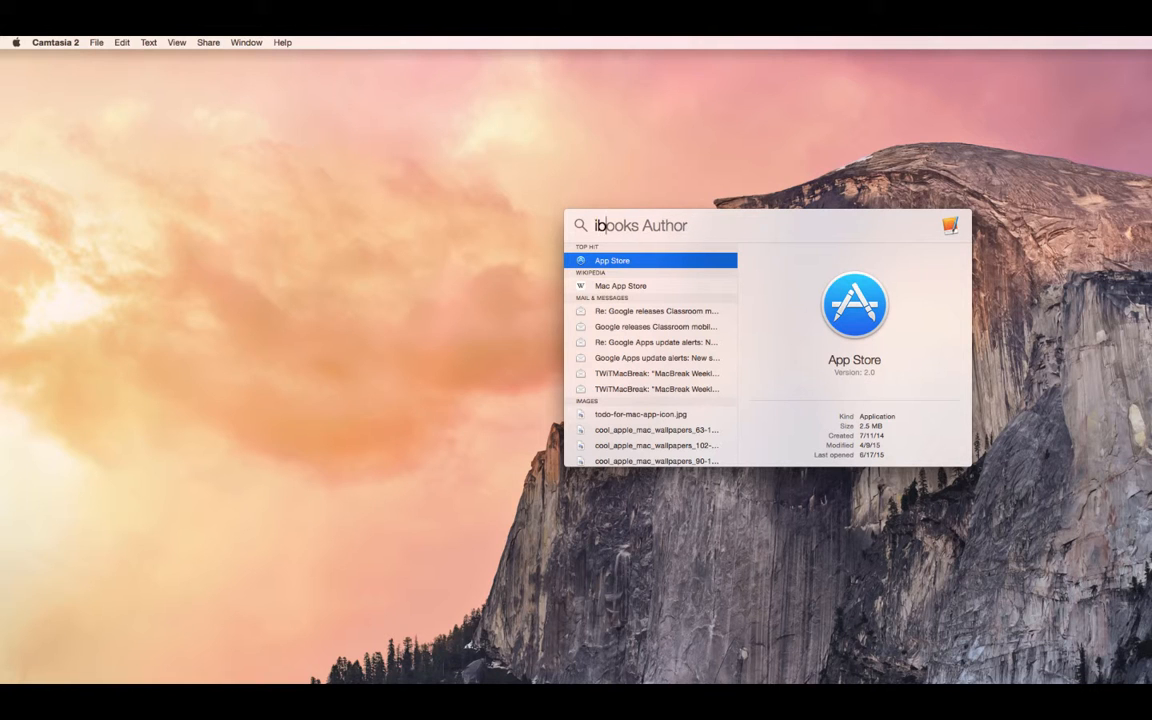
type("ooks au")
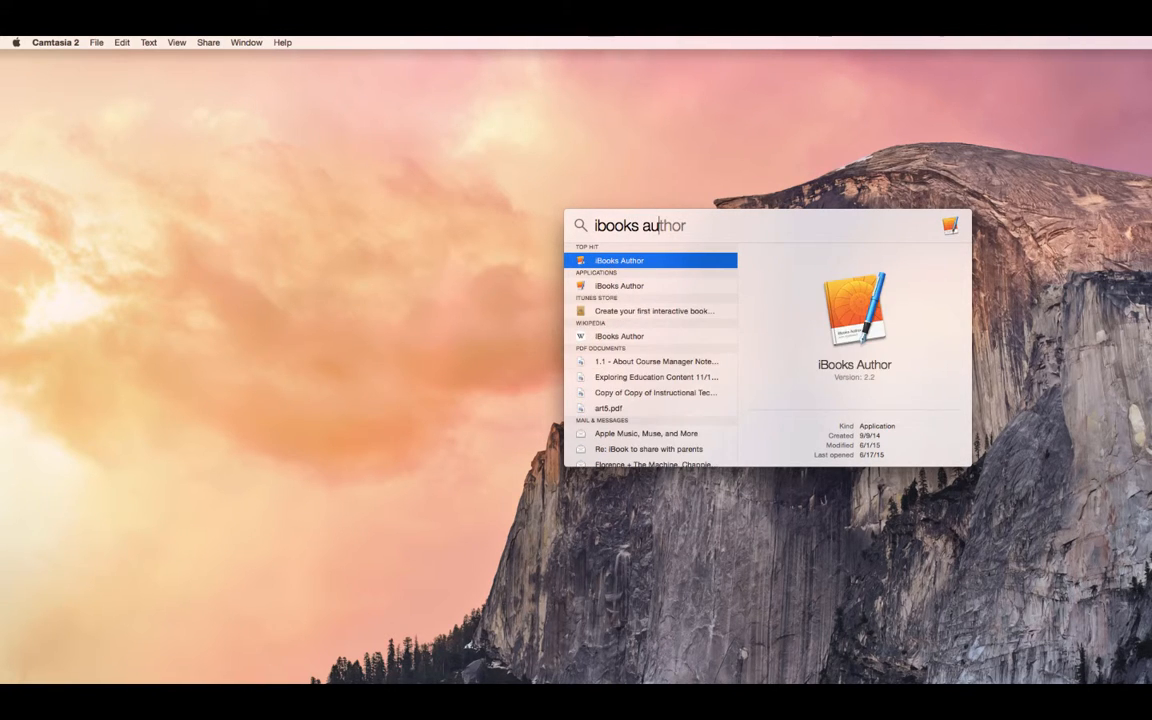
key("Return")
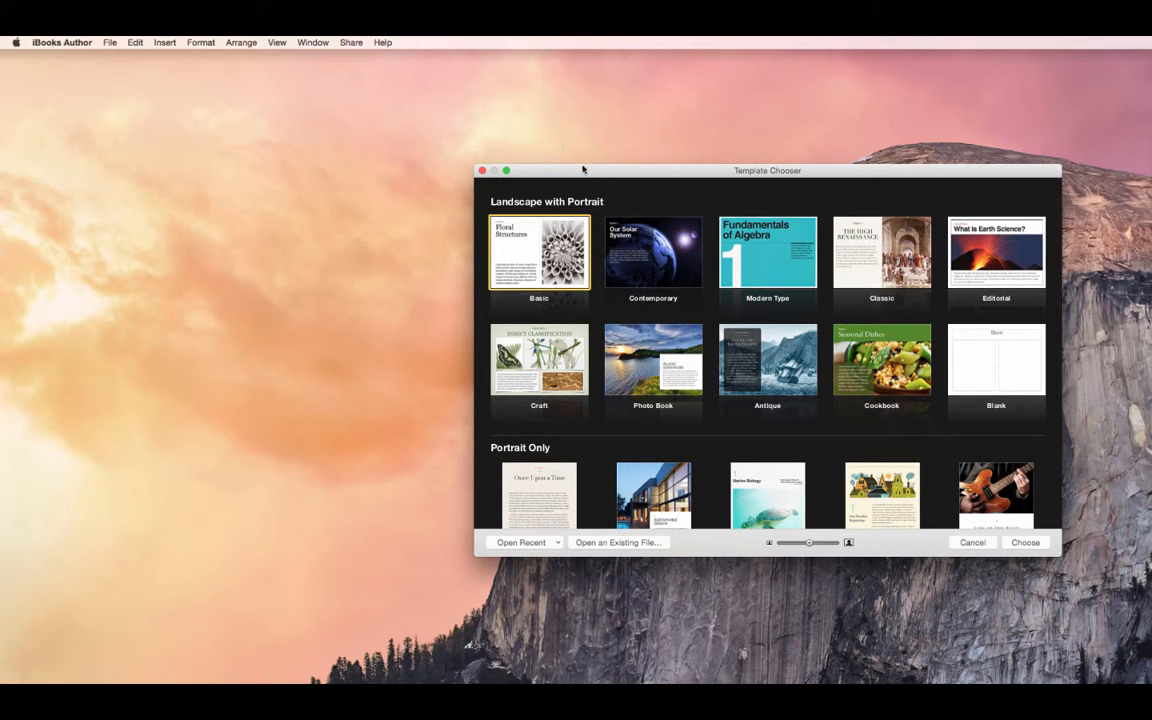
Review the landscape and portrait-only templates and create a new book from the Basic template
left_click_drag(595, 173, 323, 109)
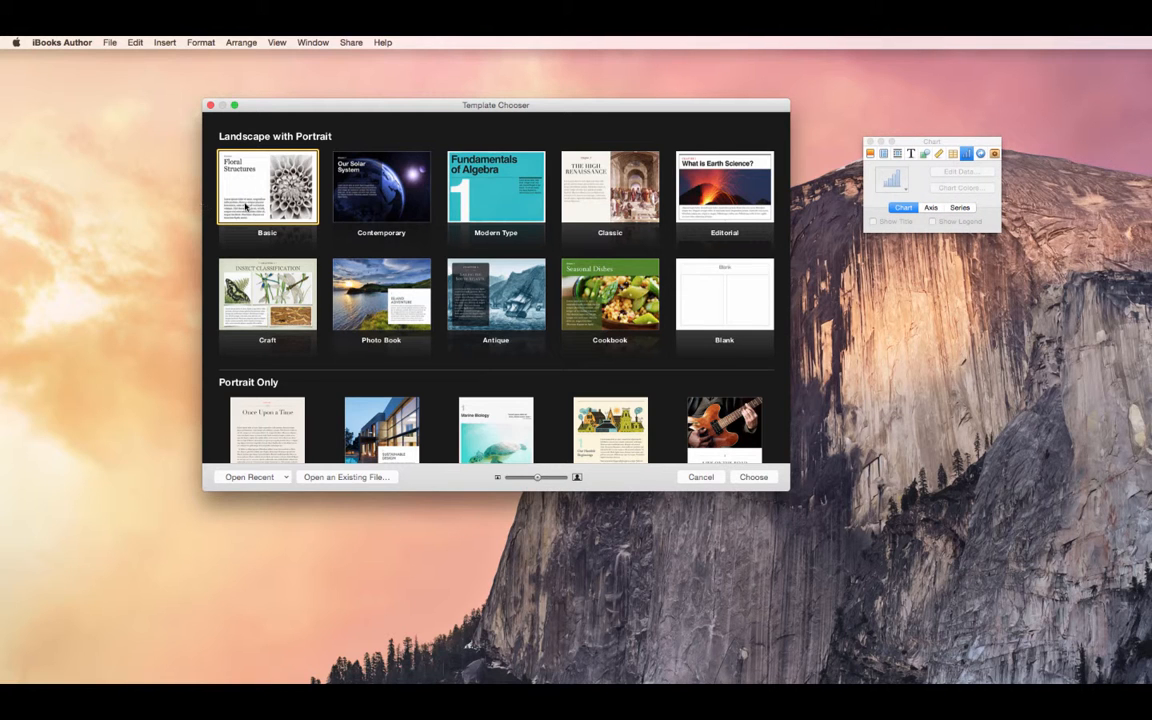
scroll(431, 326, "down", 5)
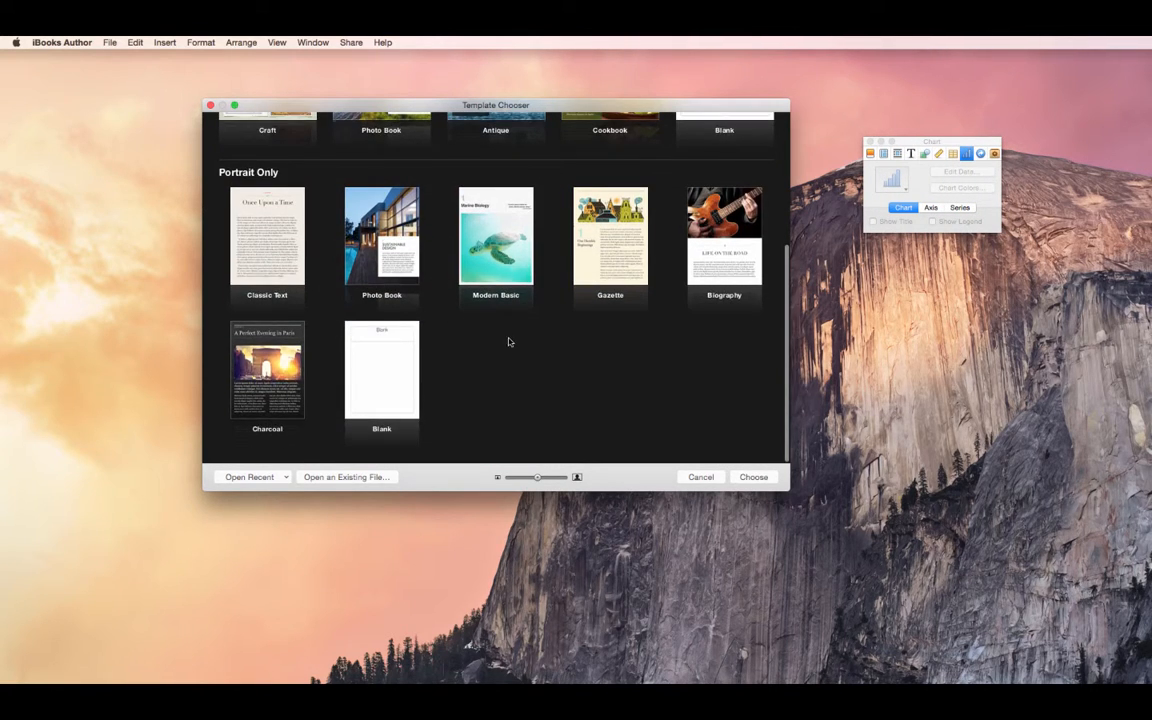
scroll(509, 339, "up", 3)
scroll(510, 342, "up", 2)
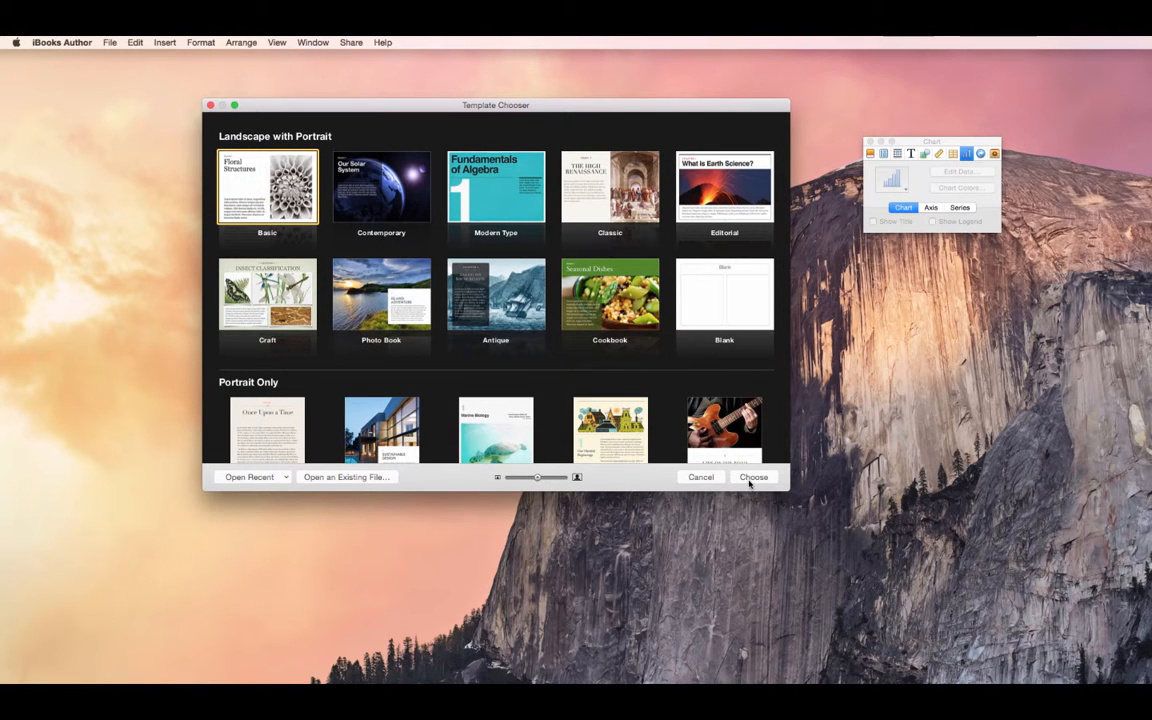
left_click(109, 42)
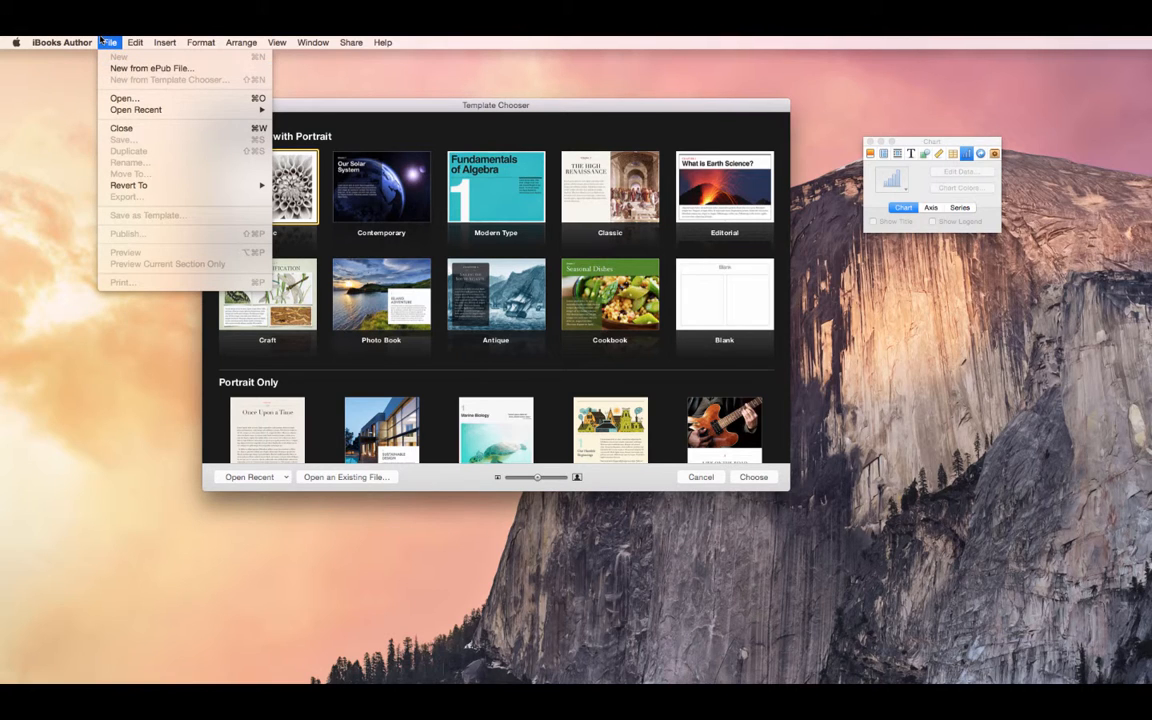
left_click(103, 42)
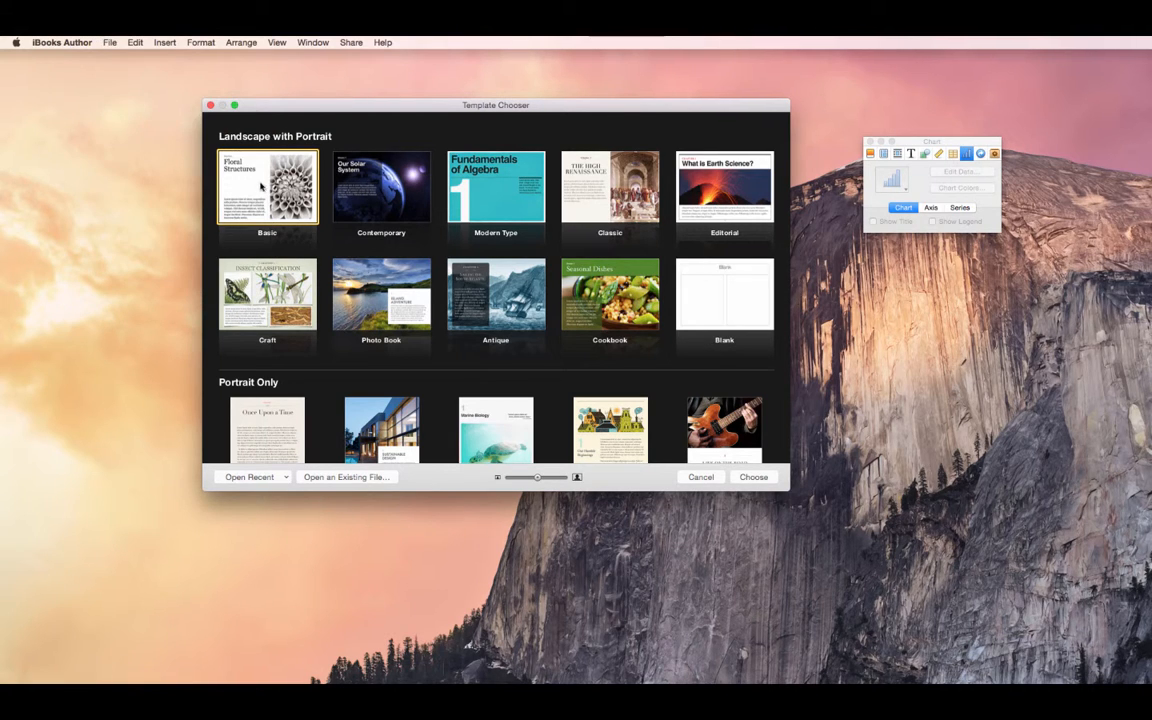
left_click(752, 320)
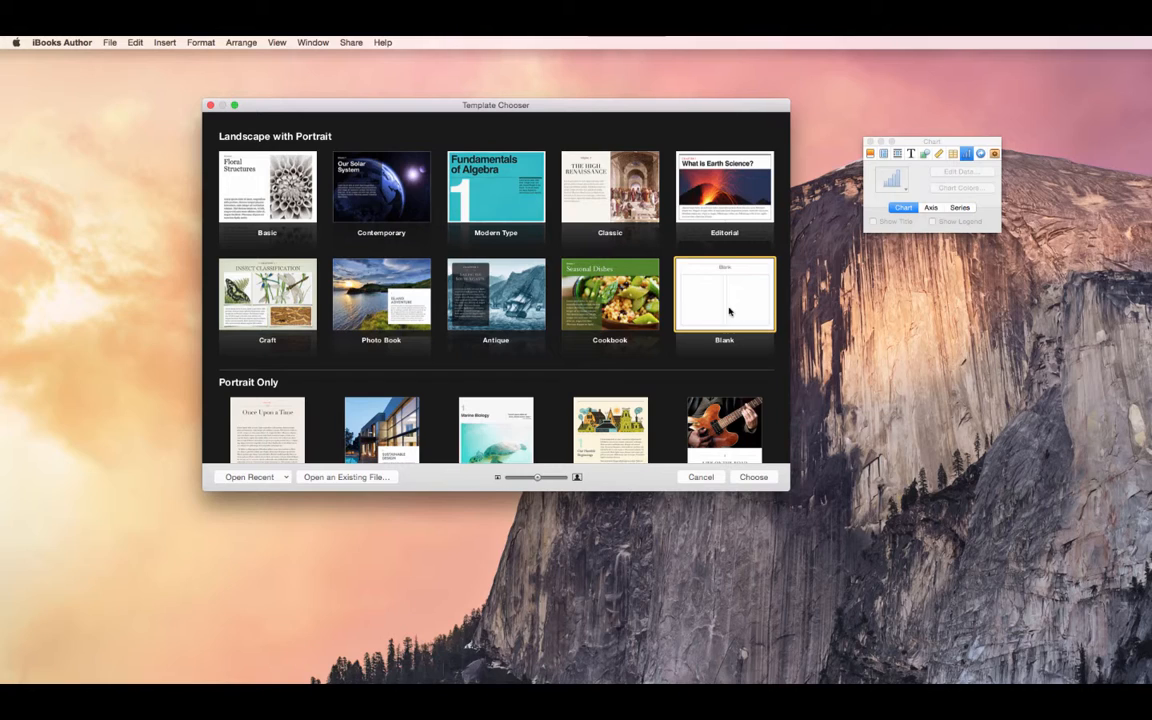
mouse_move(1, 39)
left_click(269, 270)
left_click(273, 199)
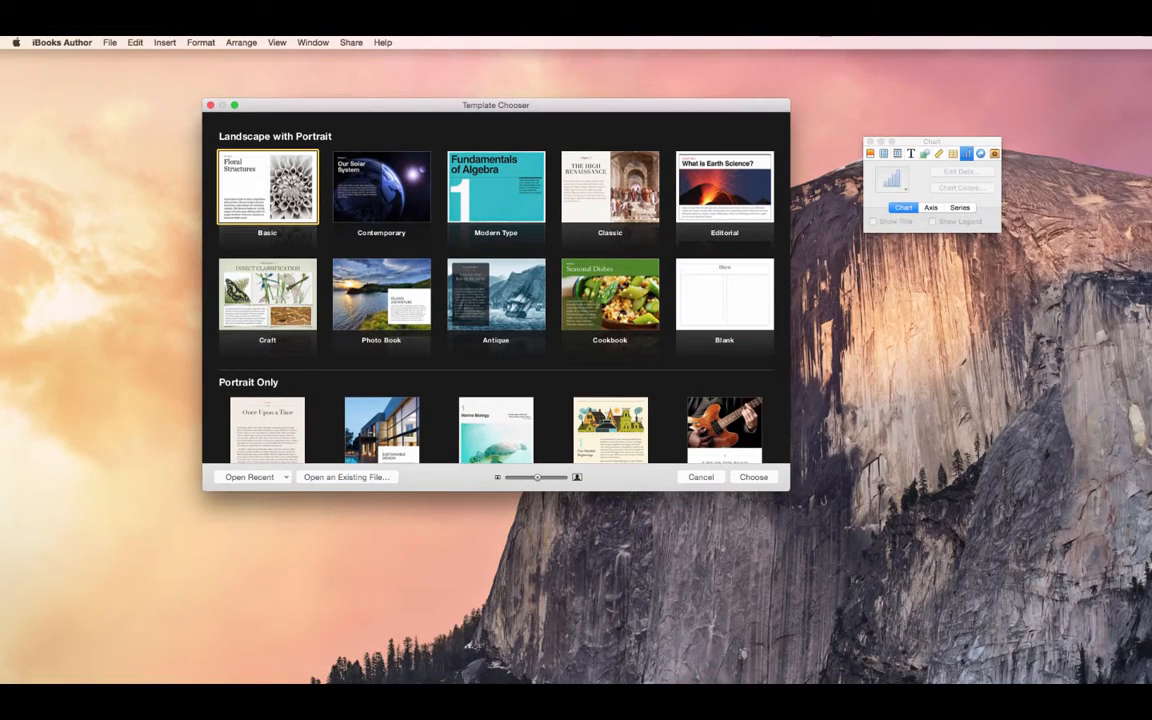
left_click(767, 478)
Place the new book window and the Inspector side by side
left_click_drag(606, 137, 325, 118)
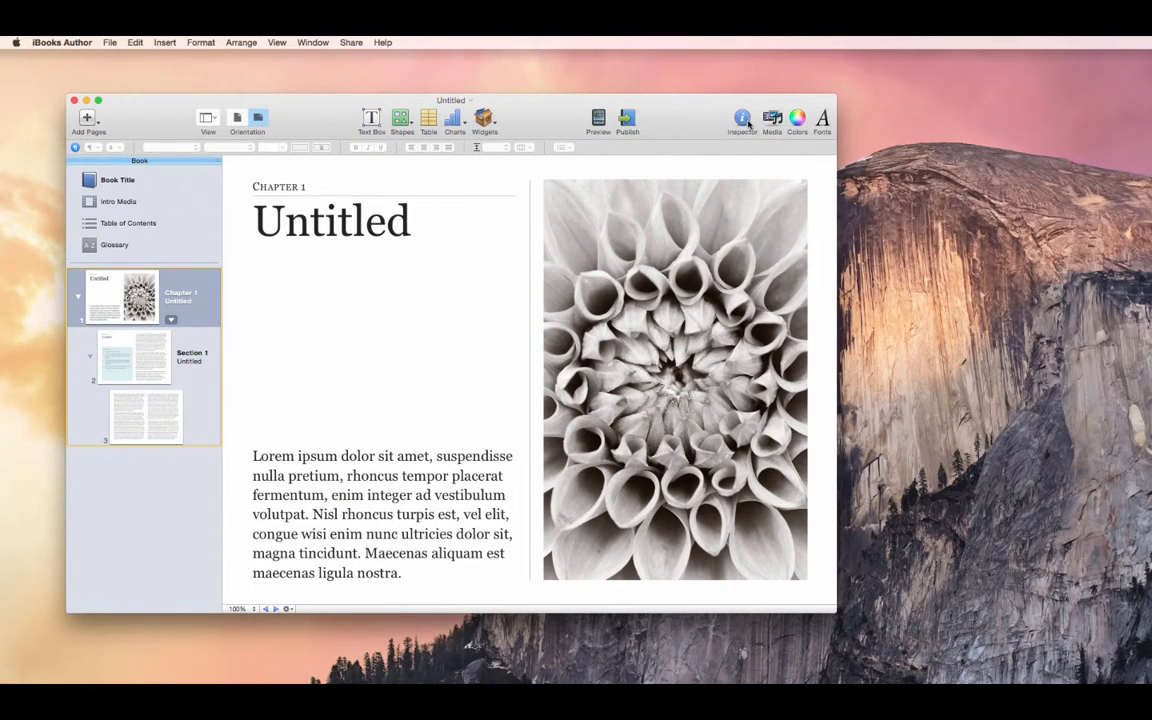
left_click_drag(928, 145, 913, 102)
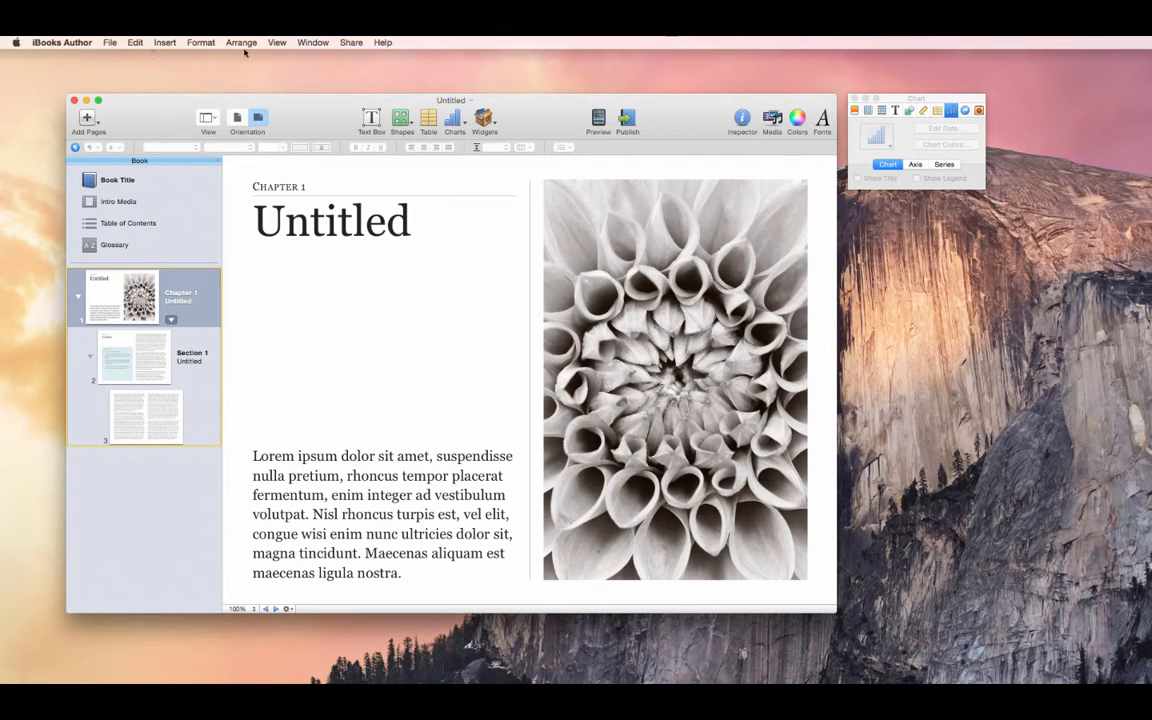
Customize the toolbar by adding the Subscript item next to Orientation
left_click(277, 42)
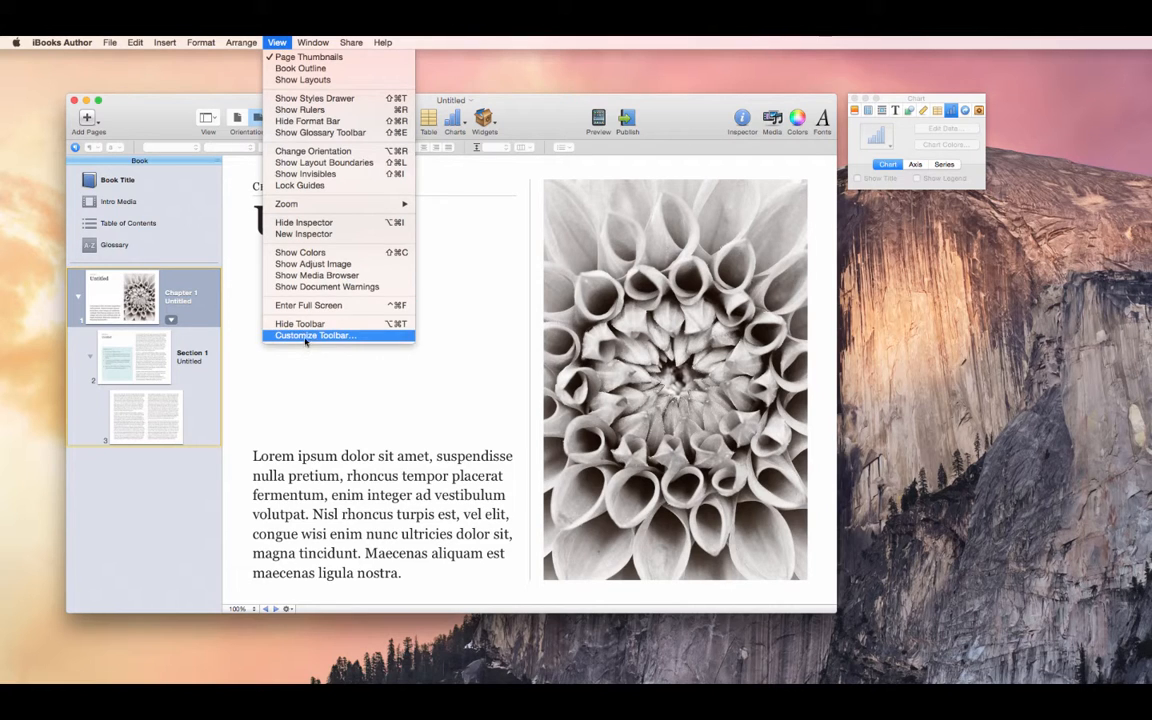
left_click(312, 335)
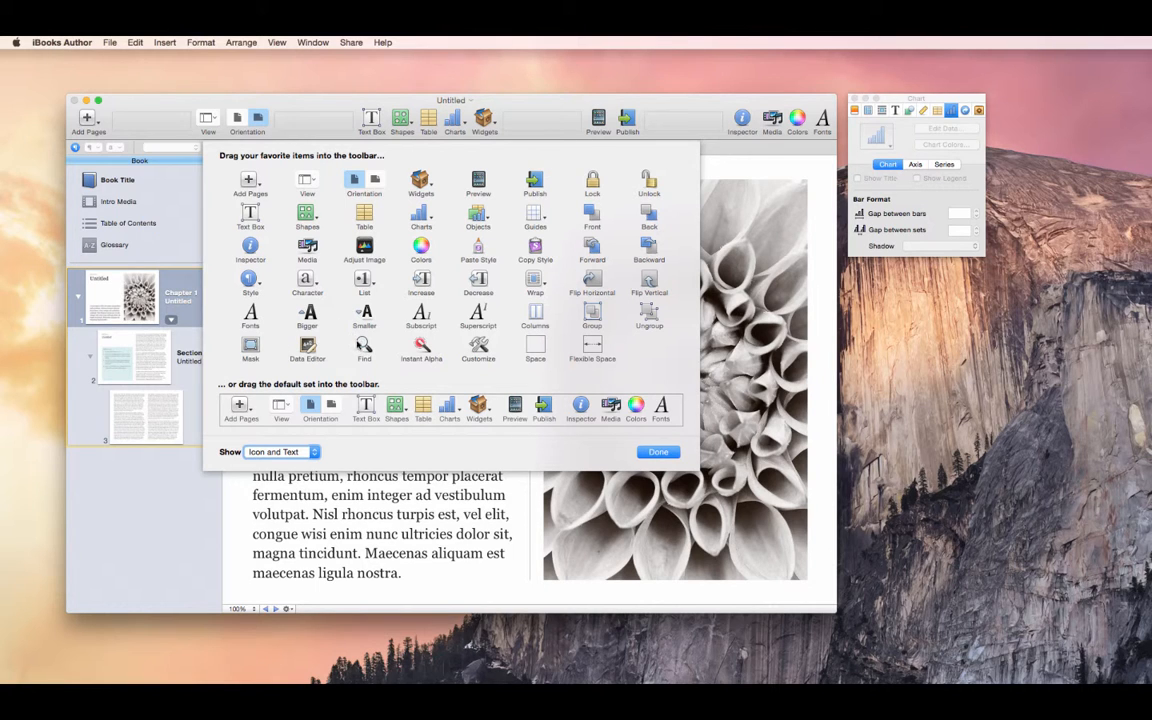
left_click_drag(421, 318, 285, 117)
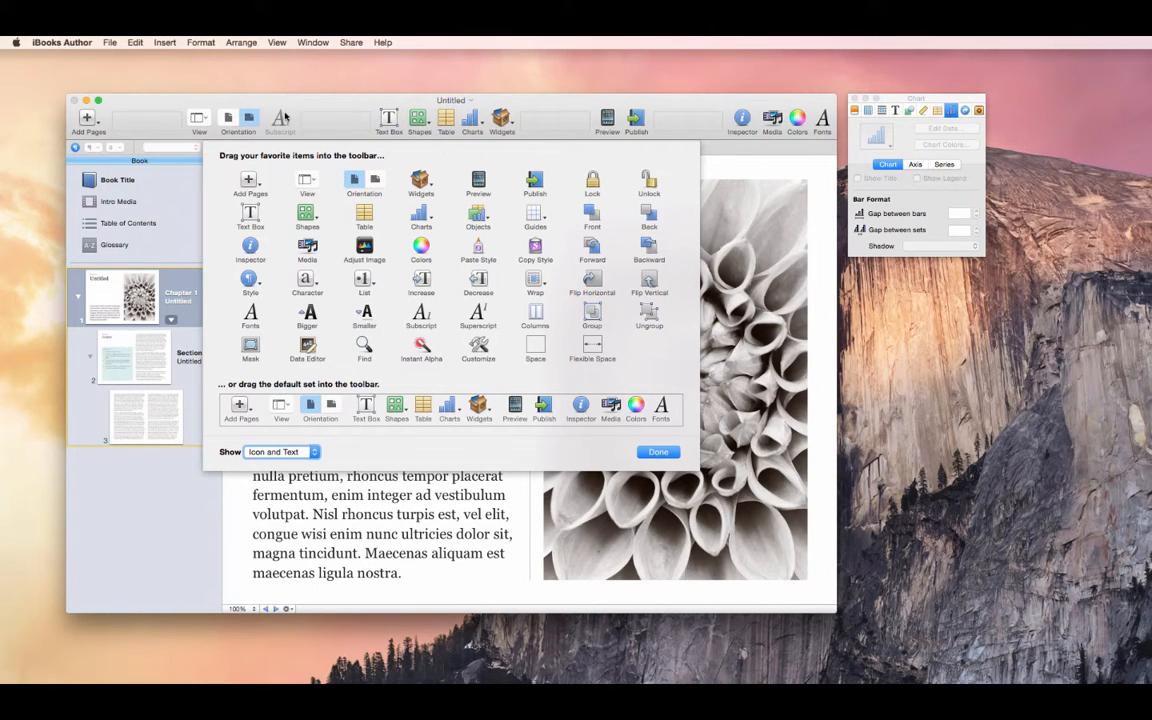
left_click(657, 451)
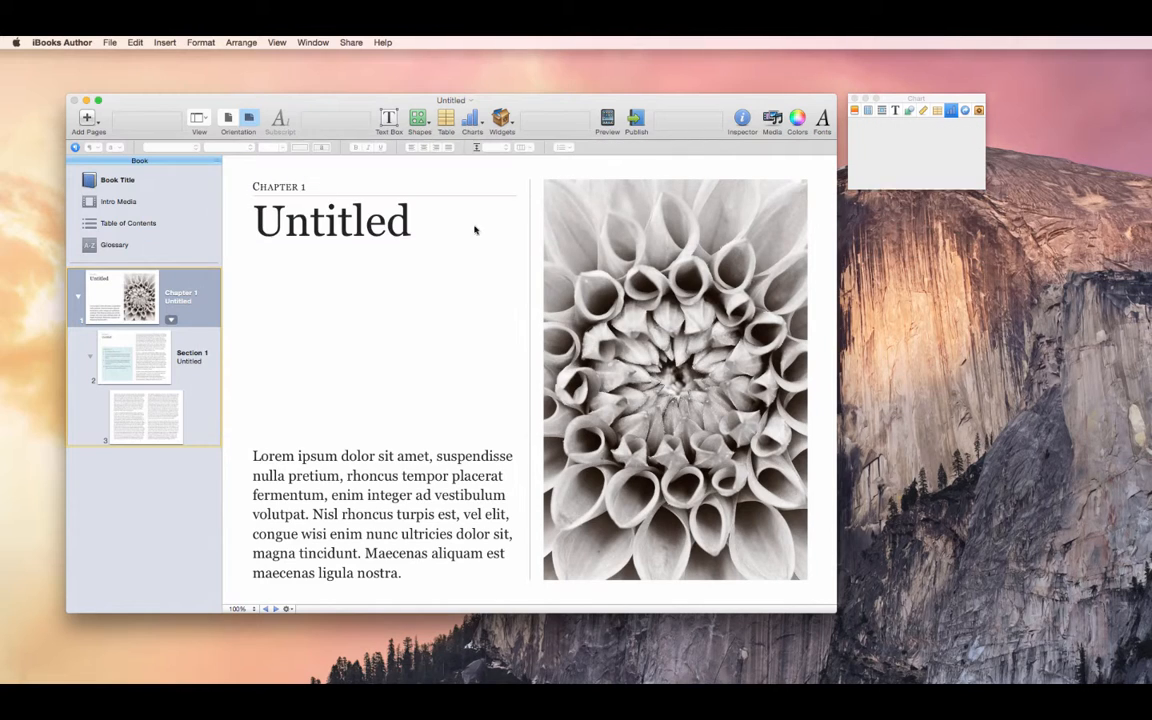
left_click(276, 42)
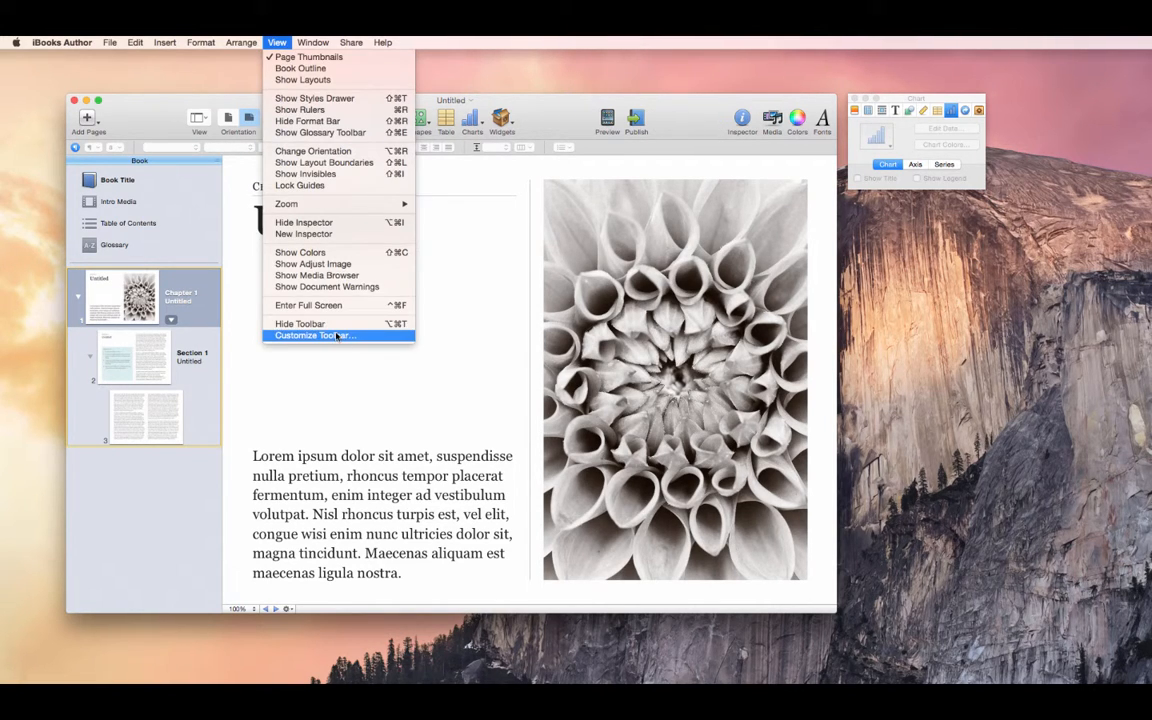
left_click(561, 126)
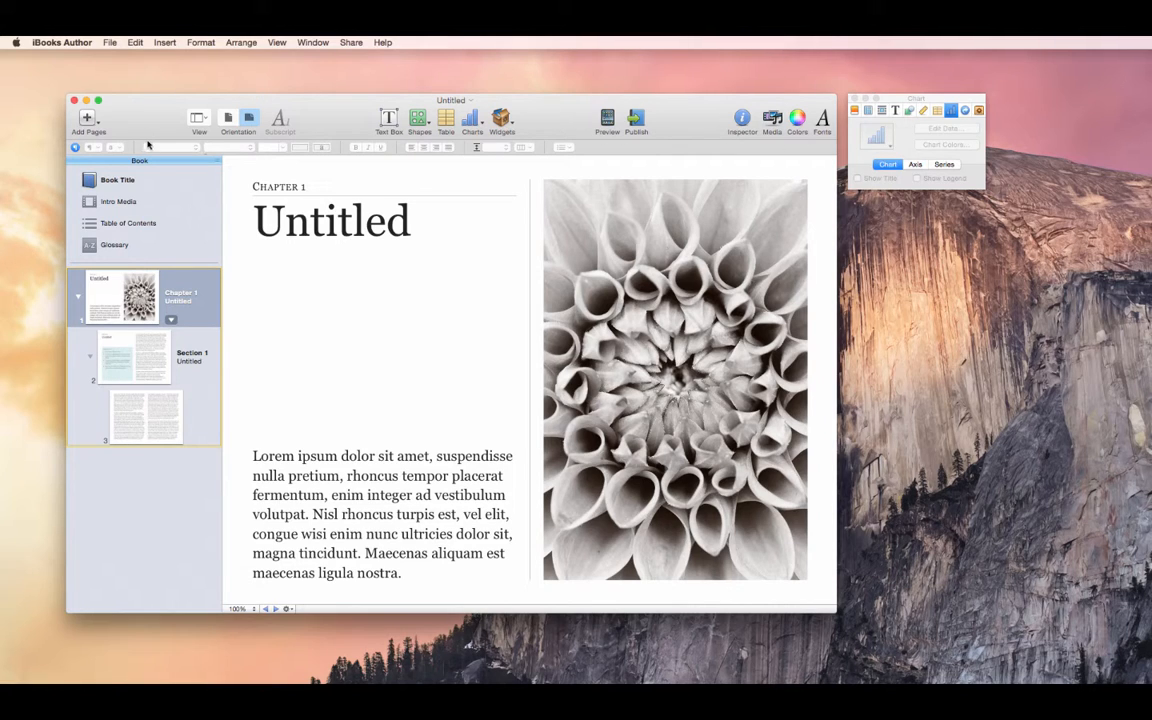
Examine the Rulers and General settings in the iBooks Author preferences, leaving them as they are
left_click(84, 44)
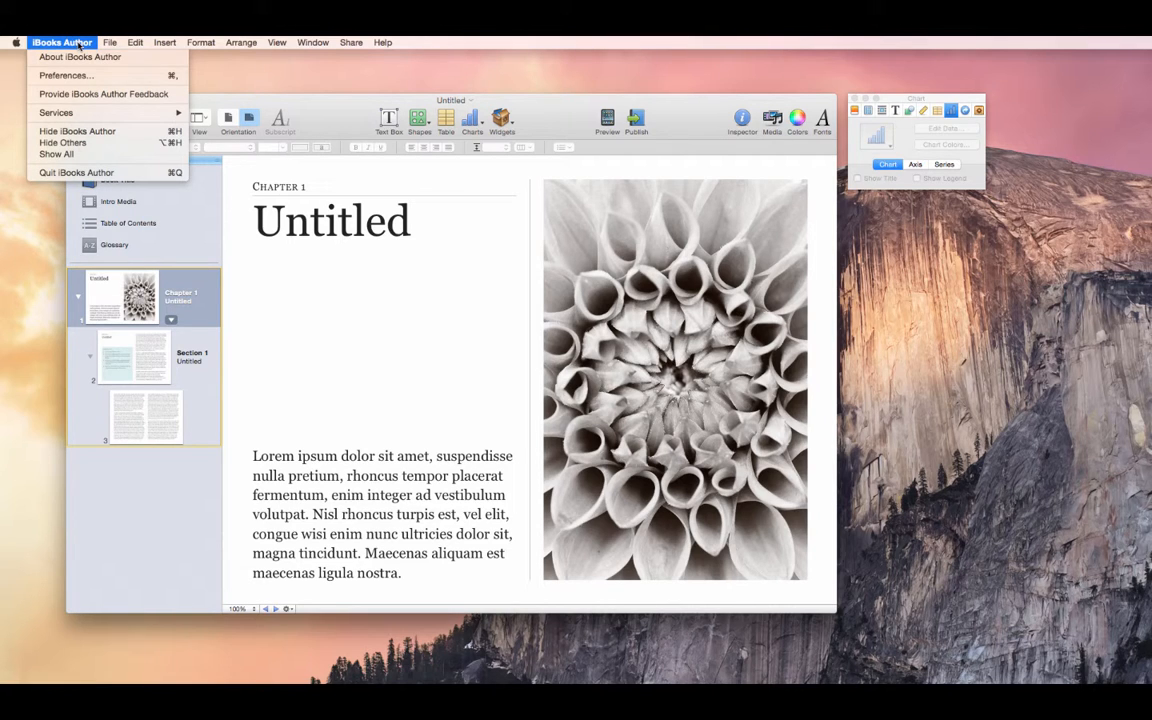
left_click(67, 75)
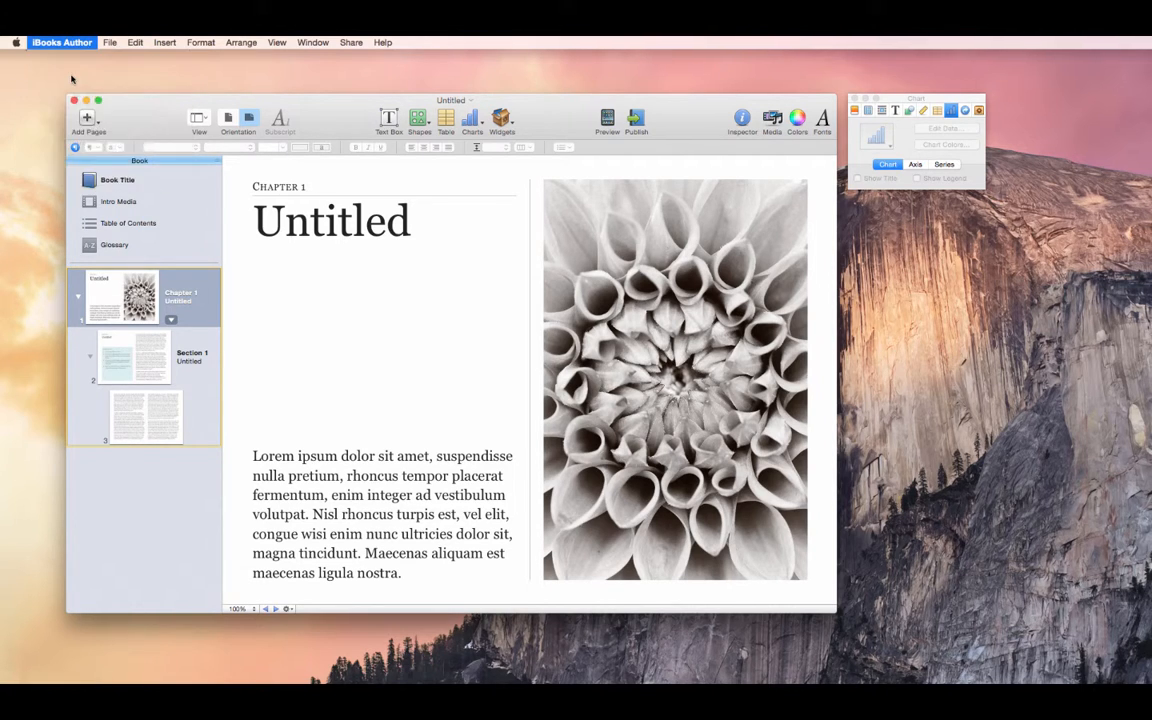
left_click(644, 218)
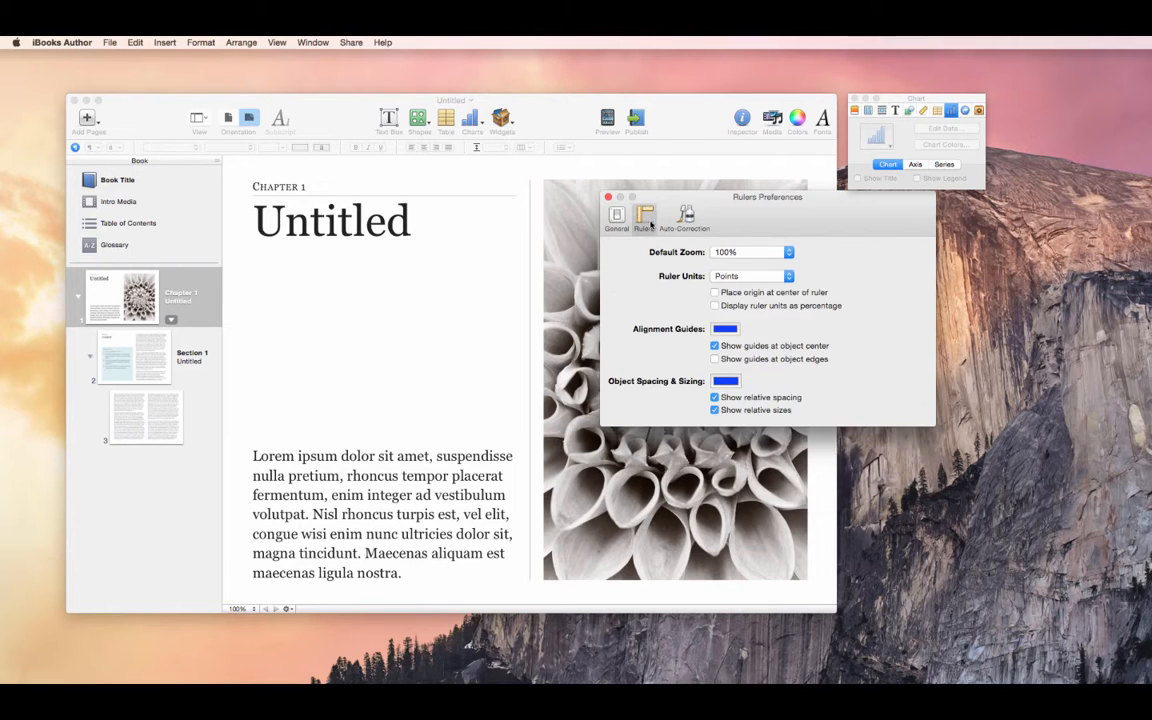
left_click(656, 222)
left_click(620, 222)
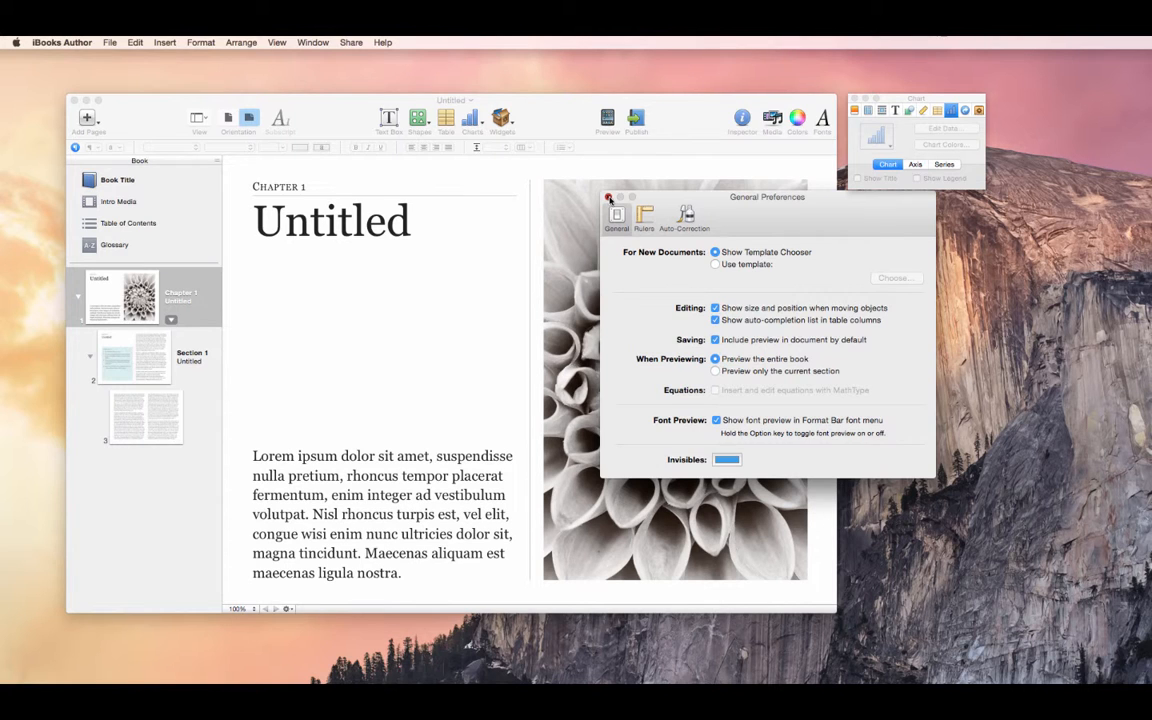
left_click(608, 199)
Replace the placeholder title on the Book Title page with "My book"
left_click_drag(364, 136, 355, 125)
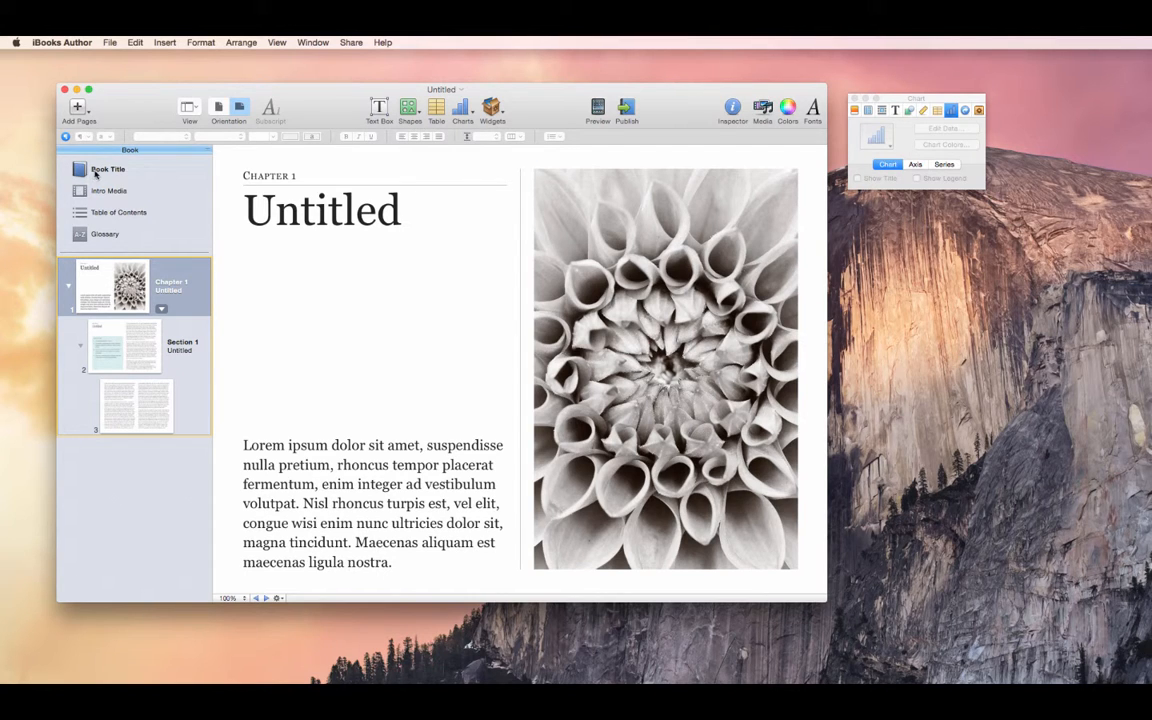
left_click(127, 174)
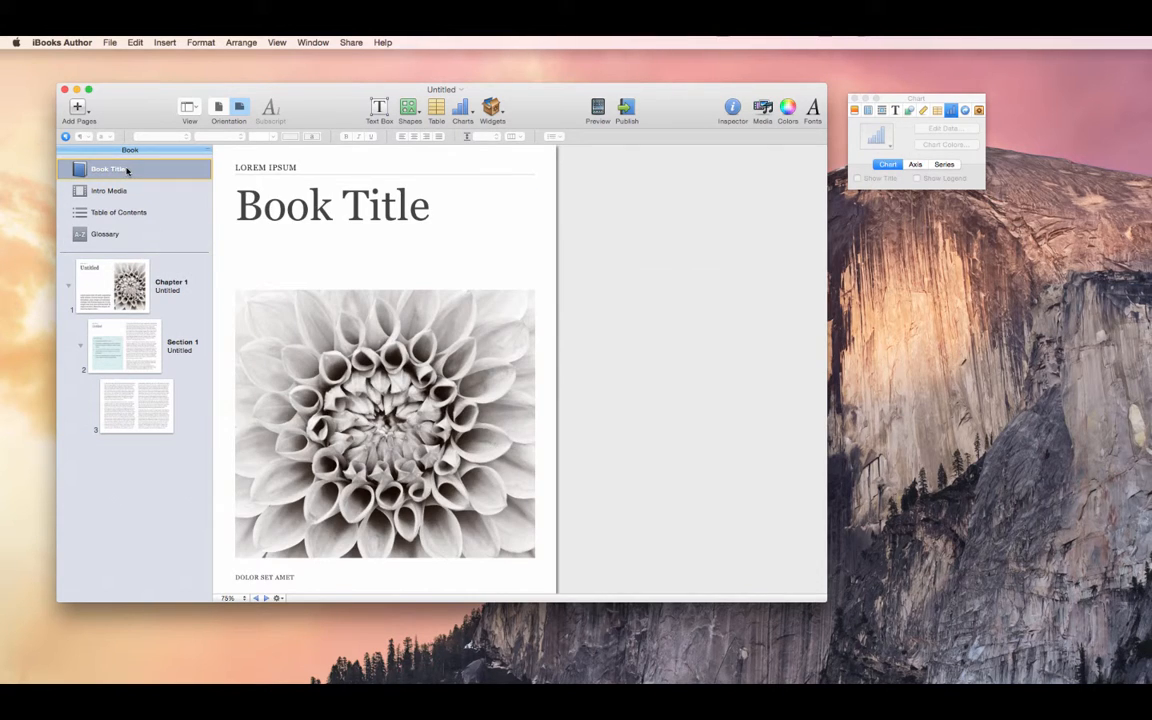
left_click(357, 202)
left_click(357, 202)
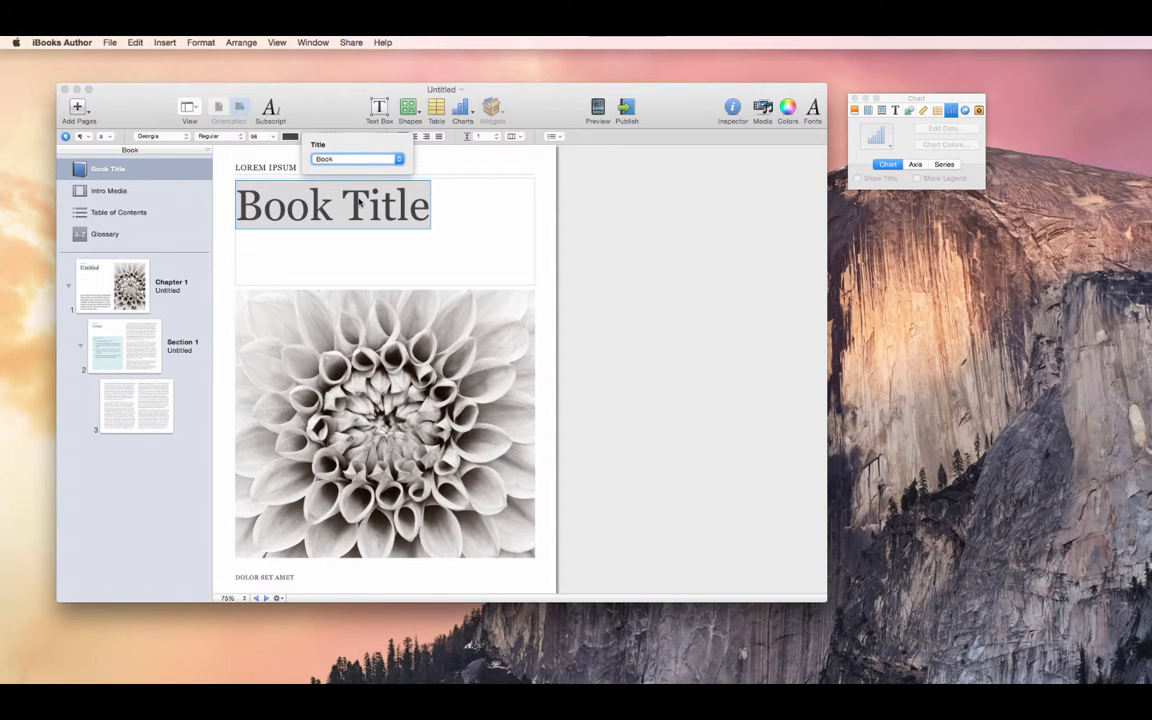
left_click(369, 205)
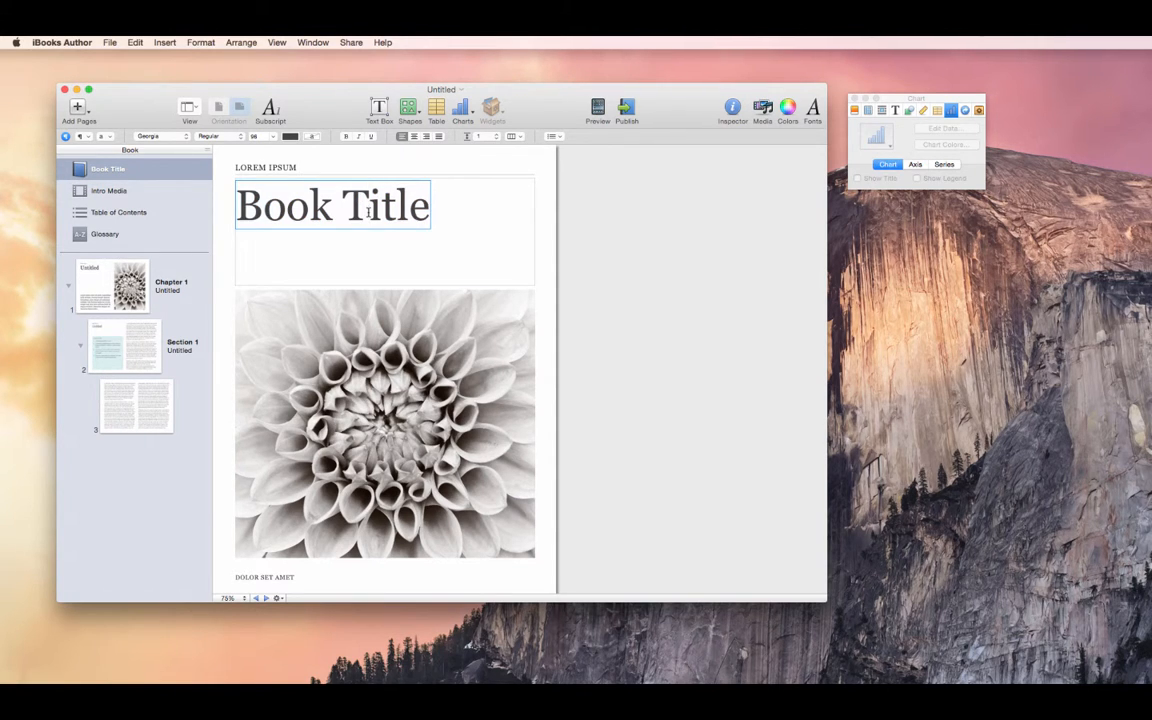
double_click(369, 205)
key("BackSpace")
key("BackSpace")
key("BackSpace")
key("BackSpace")
key("BackSpace")
key("BackSpace")
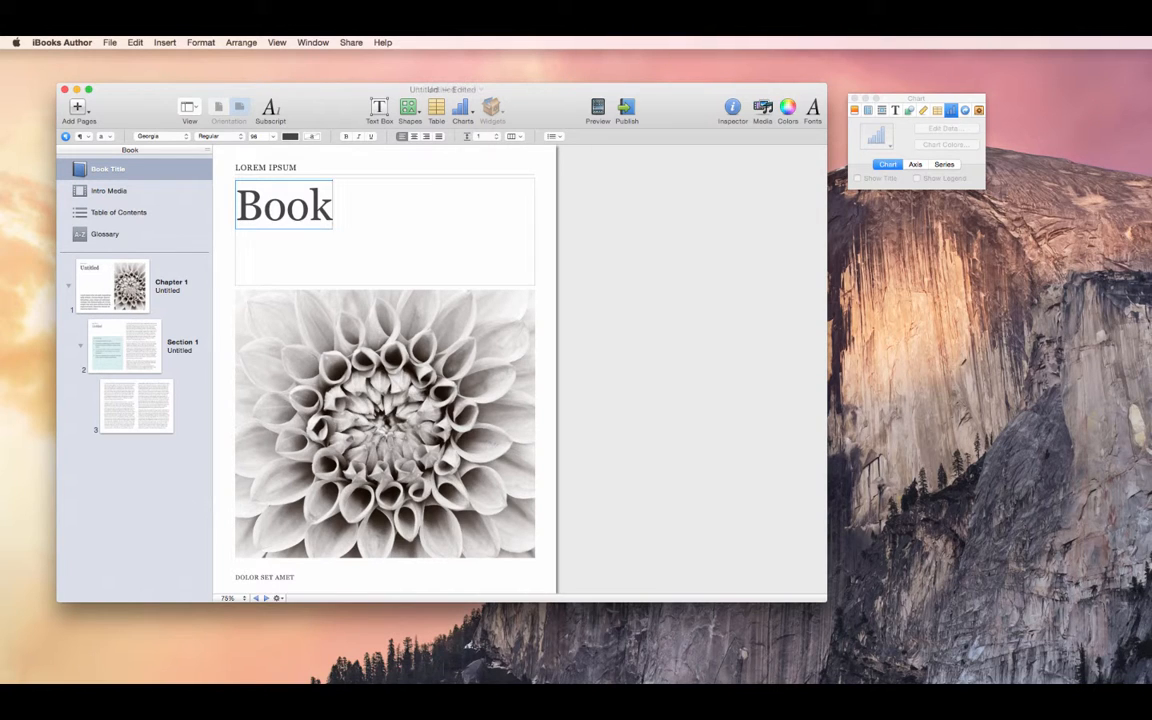
type("My book")
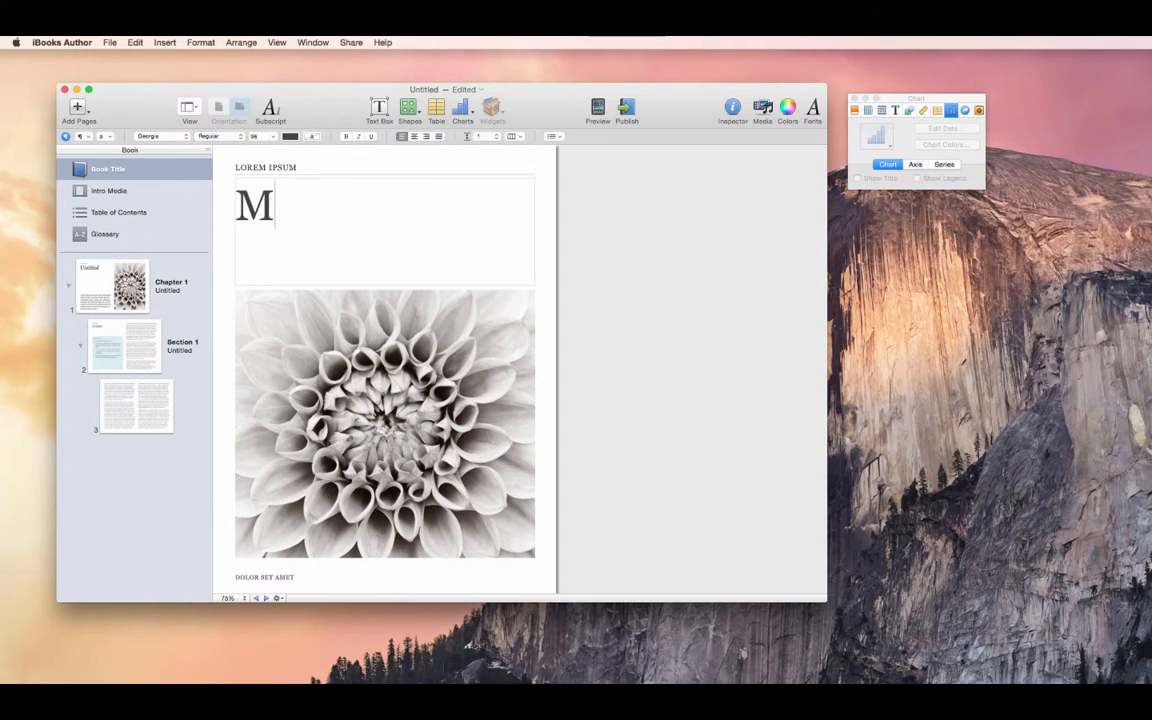
Capitalize the second word of the title on the Book Title page so that it reads "My Book"
key("Left")
key("Left")
key("Left")
key("Left")
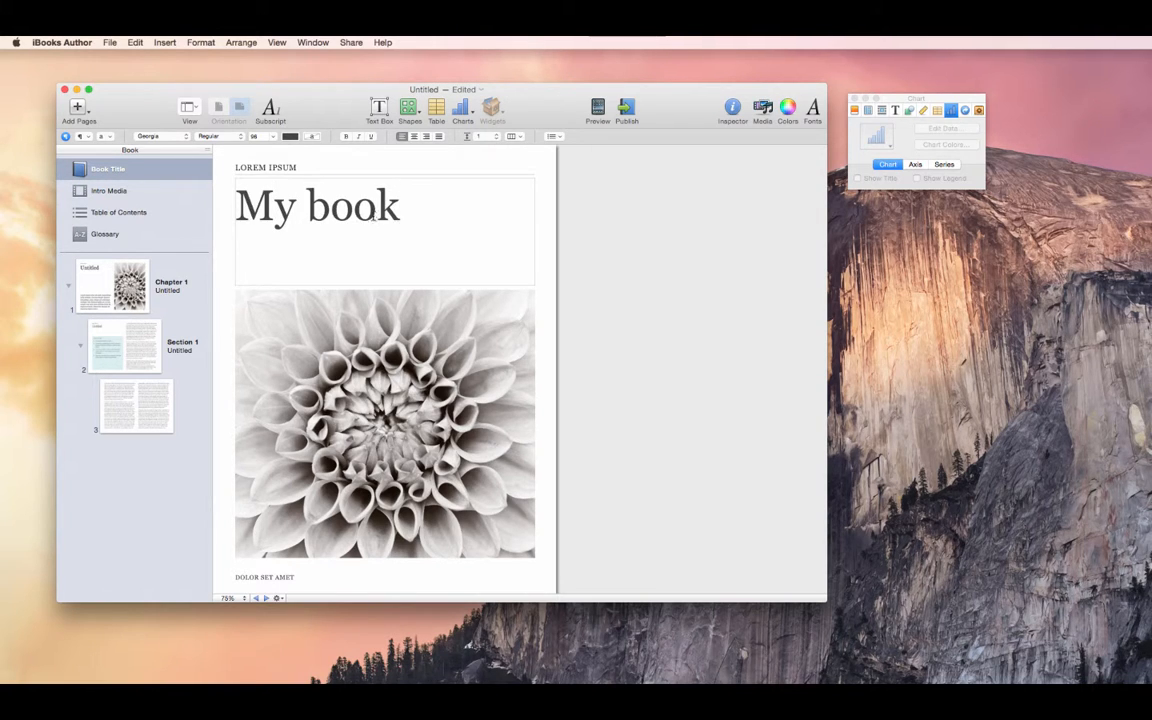
key("BackSpace")
type("B")
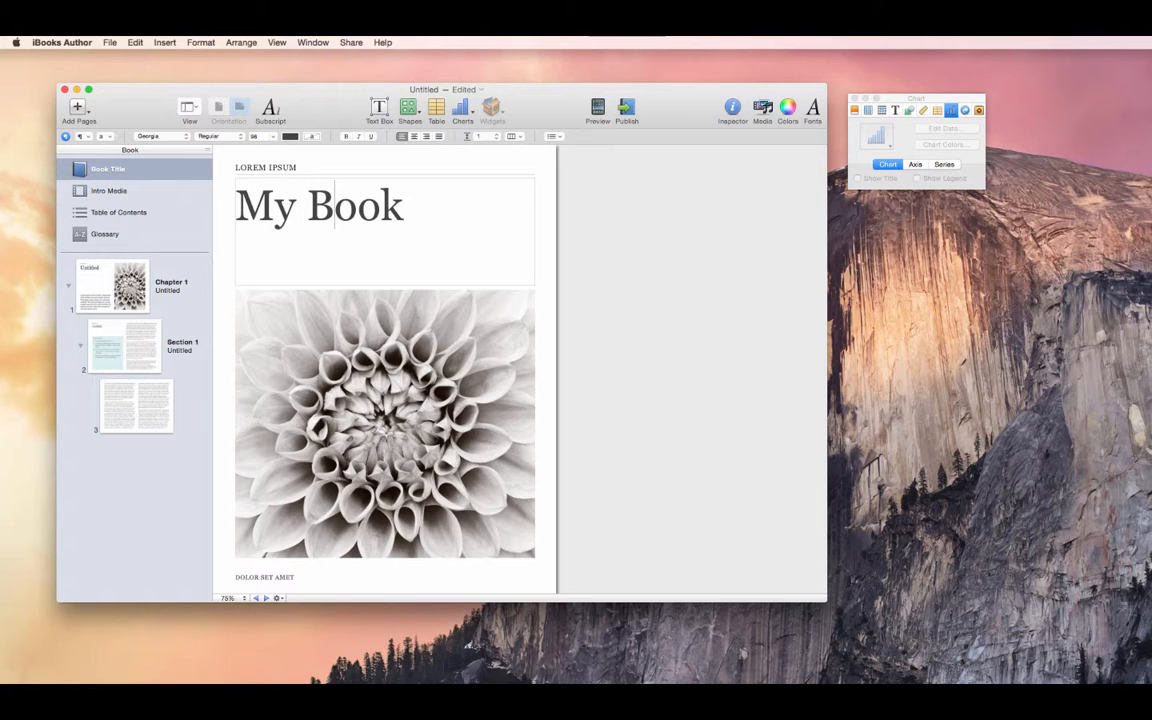
Look at the Intro Media page and the Table of Contents entries
left_click(149, 191)
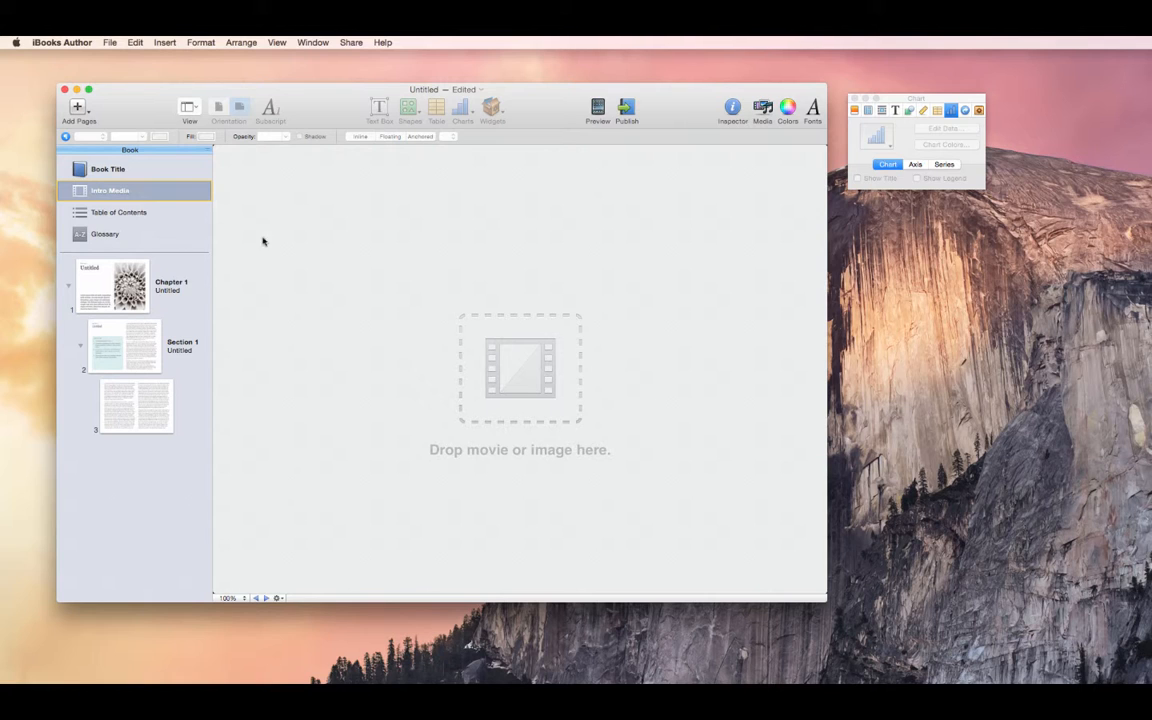
left_click(120, 212)
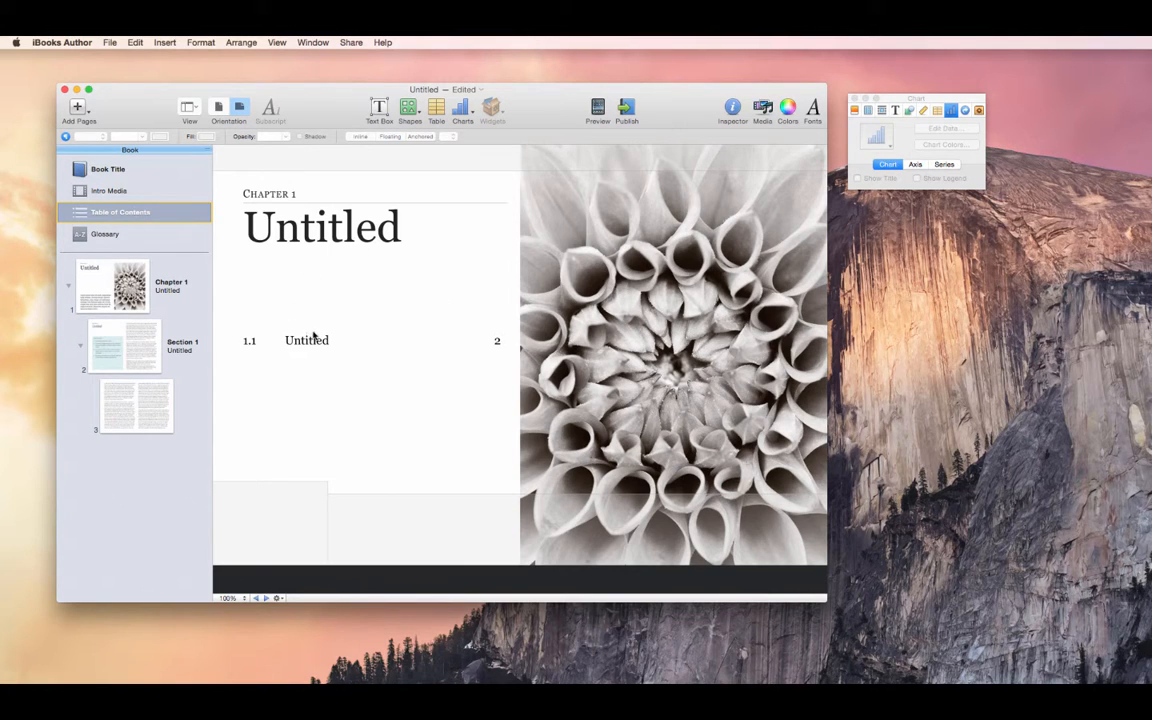
mouse_move(130, 415)
mouse_move(132, 360)
left_click(286, 341)
Replace the placeholder title of Section 1 with "Checken"
left_click(171, 352)
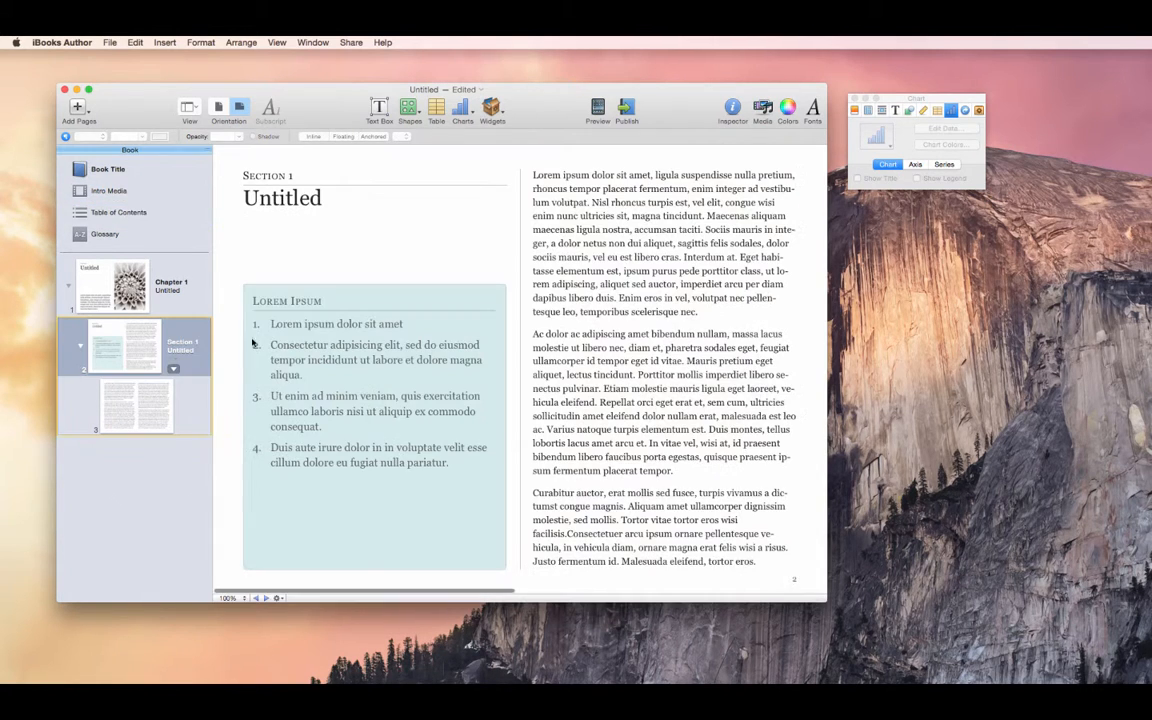
left_click(281, 200)
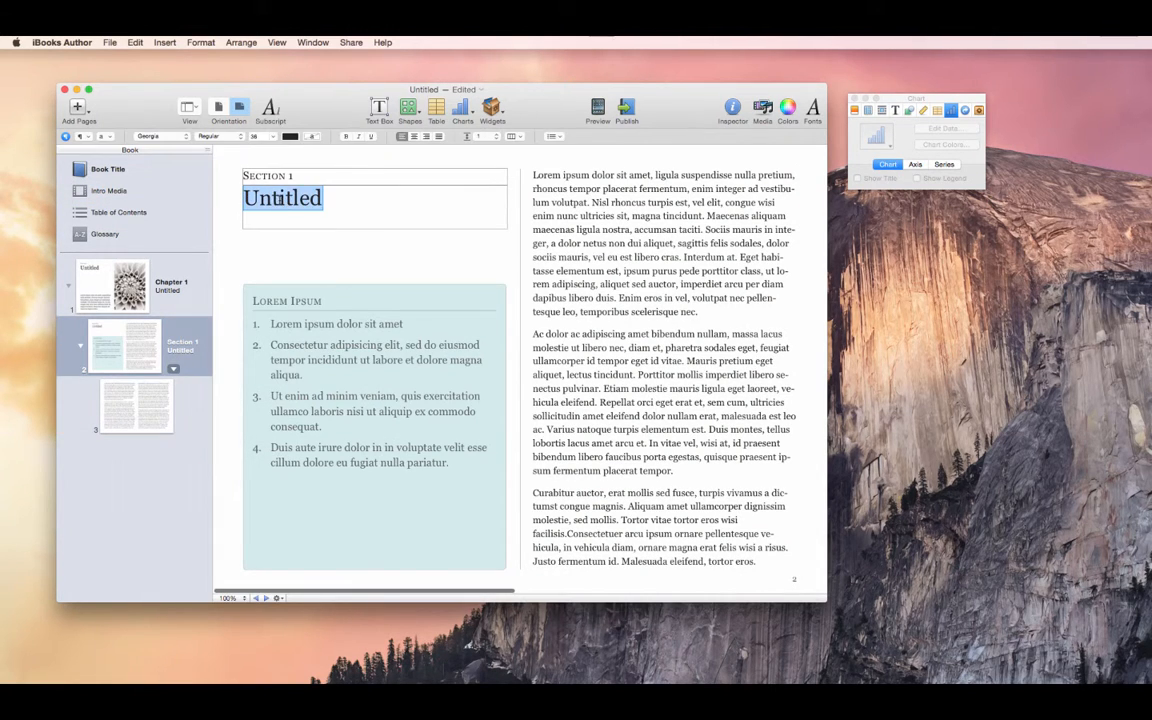
left_click(283, 199)
double_click(298, 198)
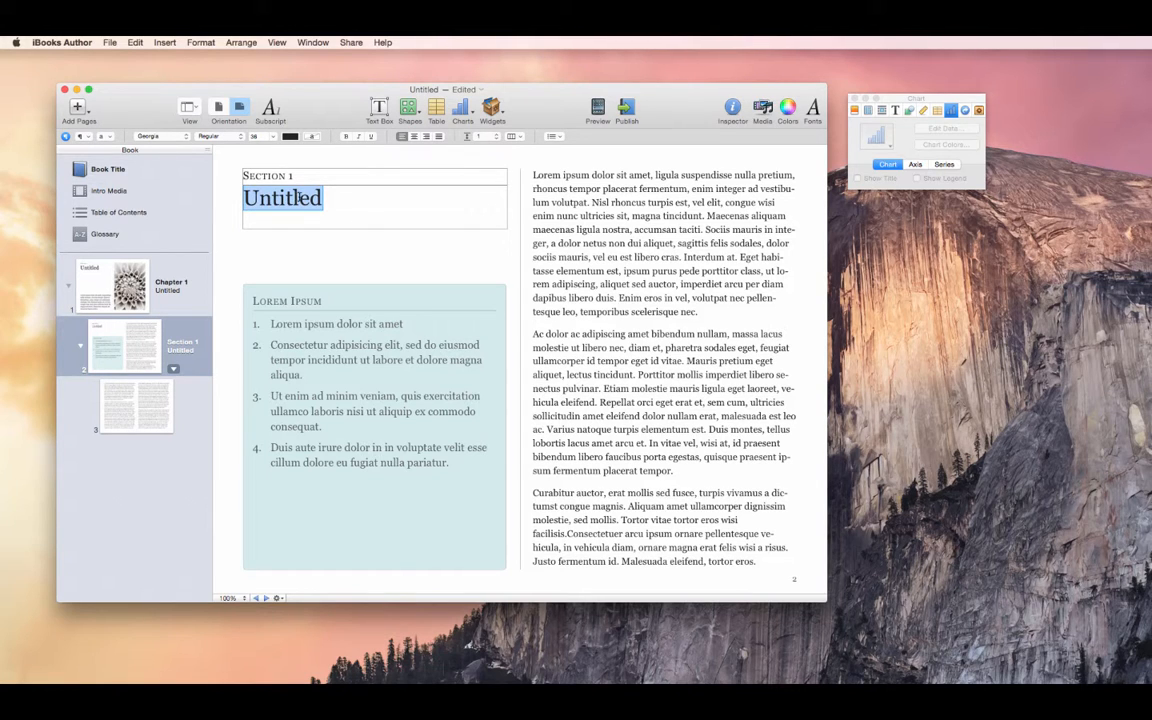
type("Checken")
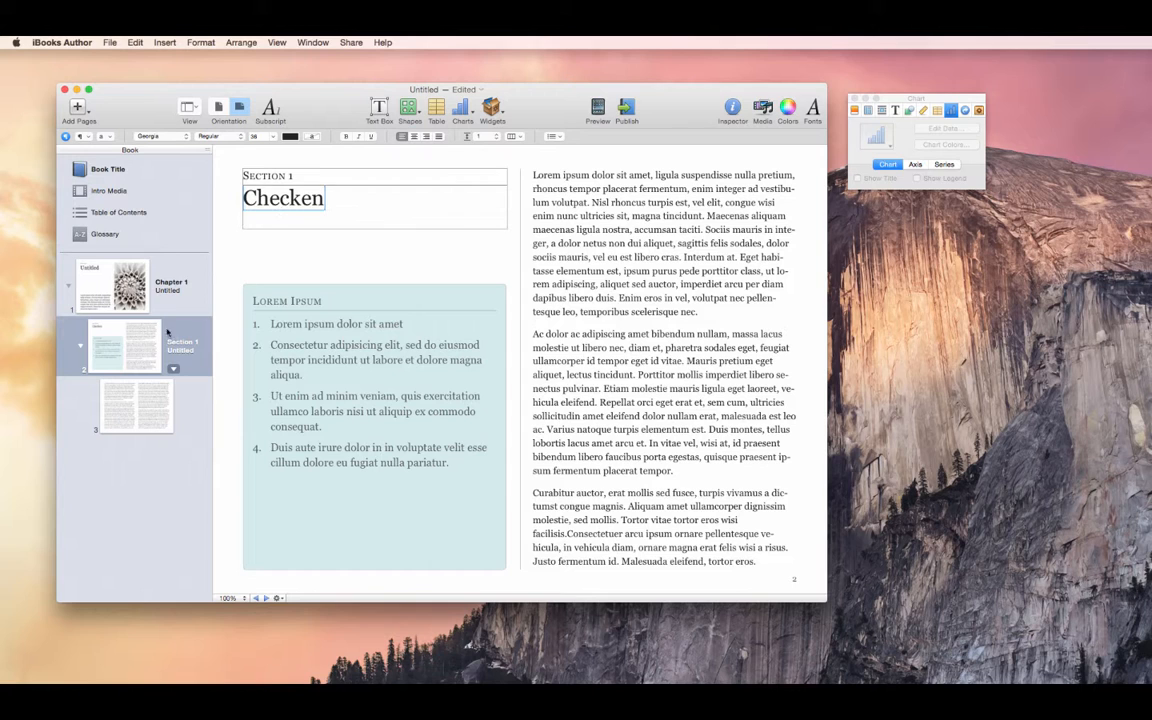
Review the Glossary, the Table of Contents and the Chapter 1 and Section 1 pages
left_click(117, 233)
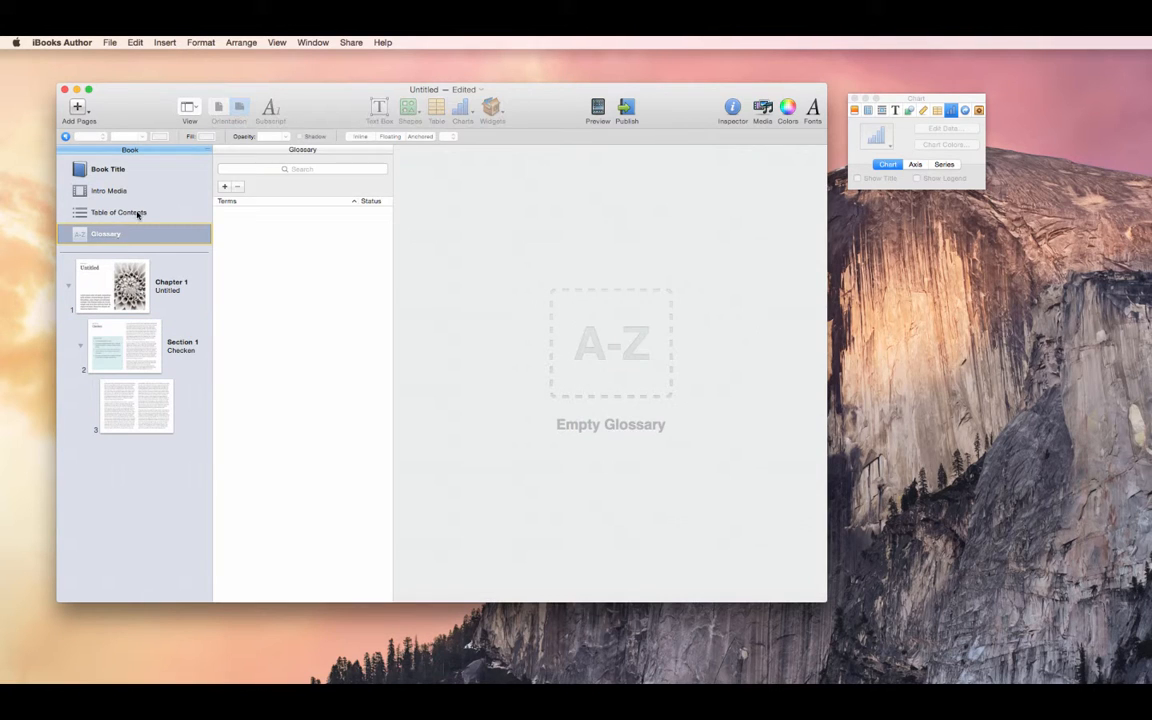
left_click(137, 212)
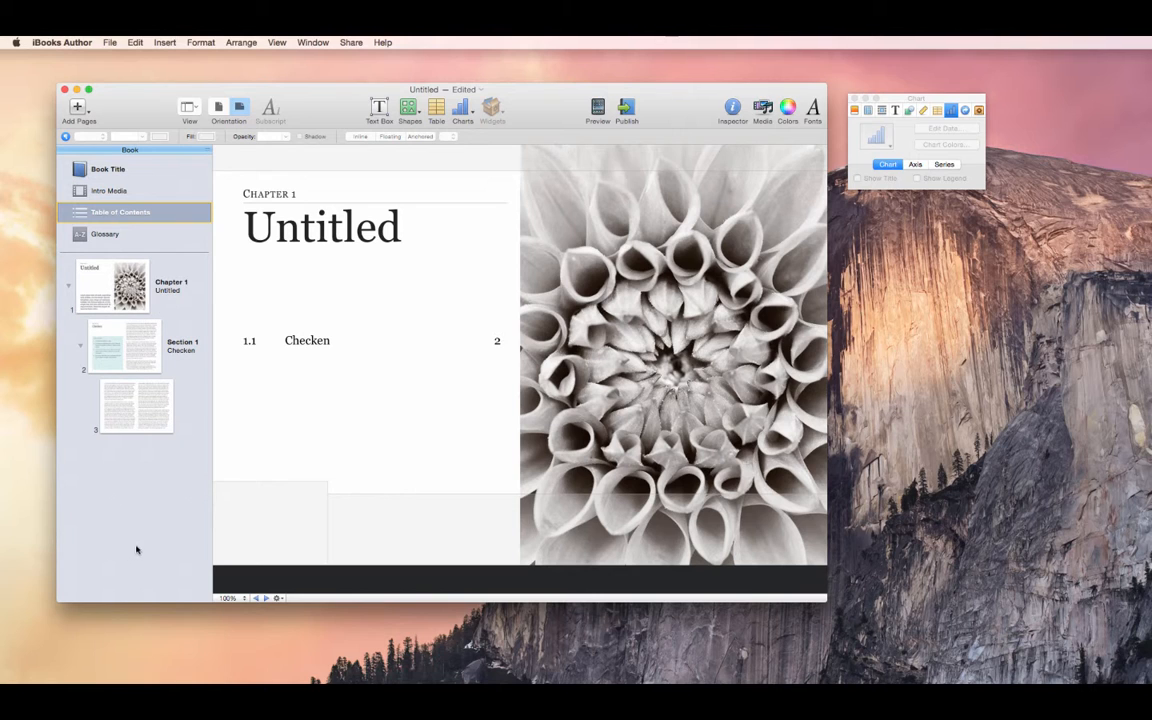
left_click(117, 285)
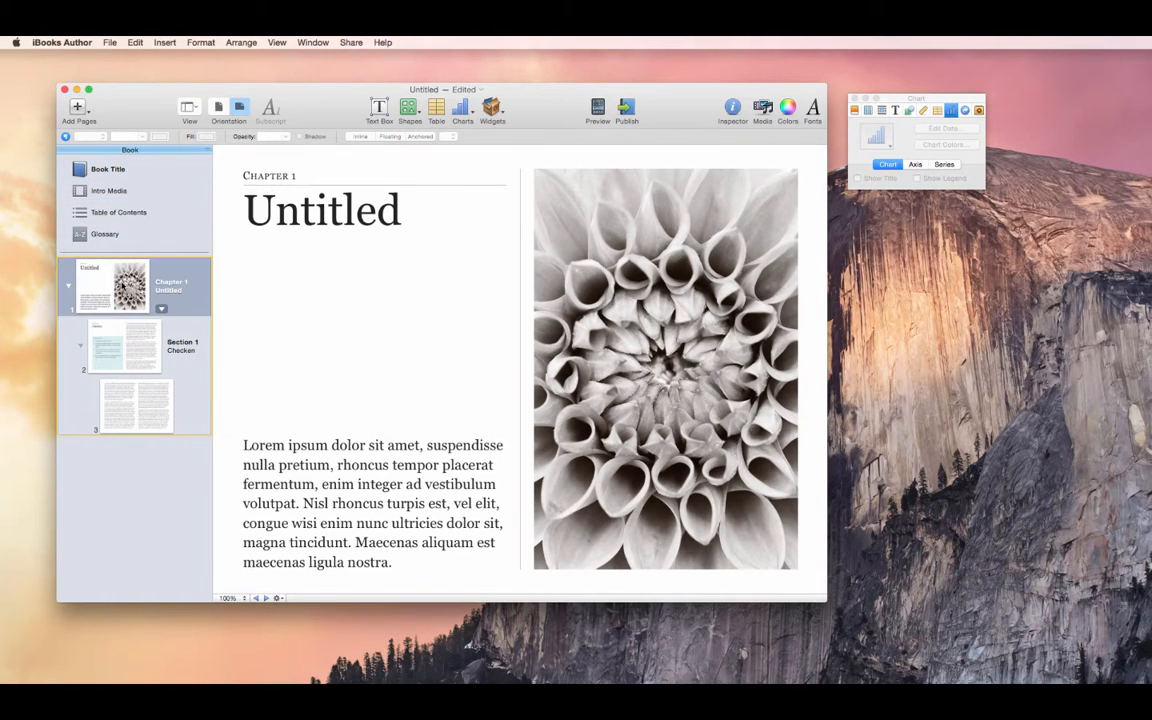
left_click(122, 355)
Clear the placeholder body text of the Checken section and switch it to a layout with only a title and one full-width body area
left_click(135, 411)
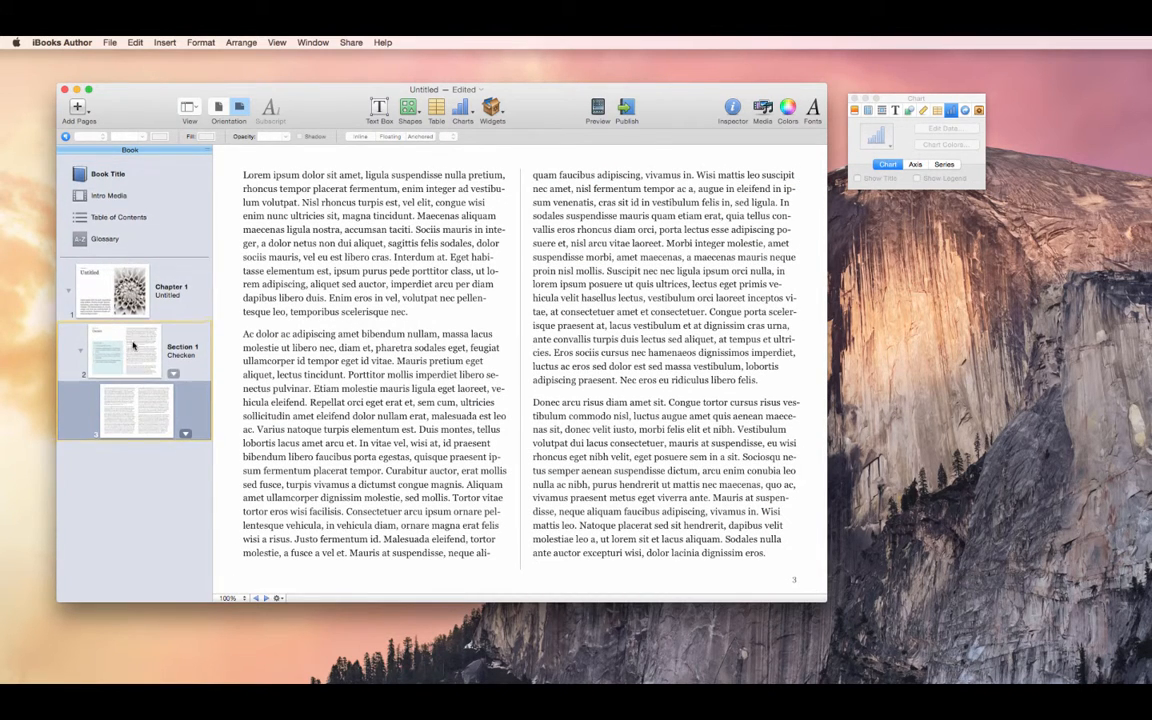
left_click(450, 352)
key("super+a")
key("Delete")
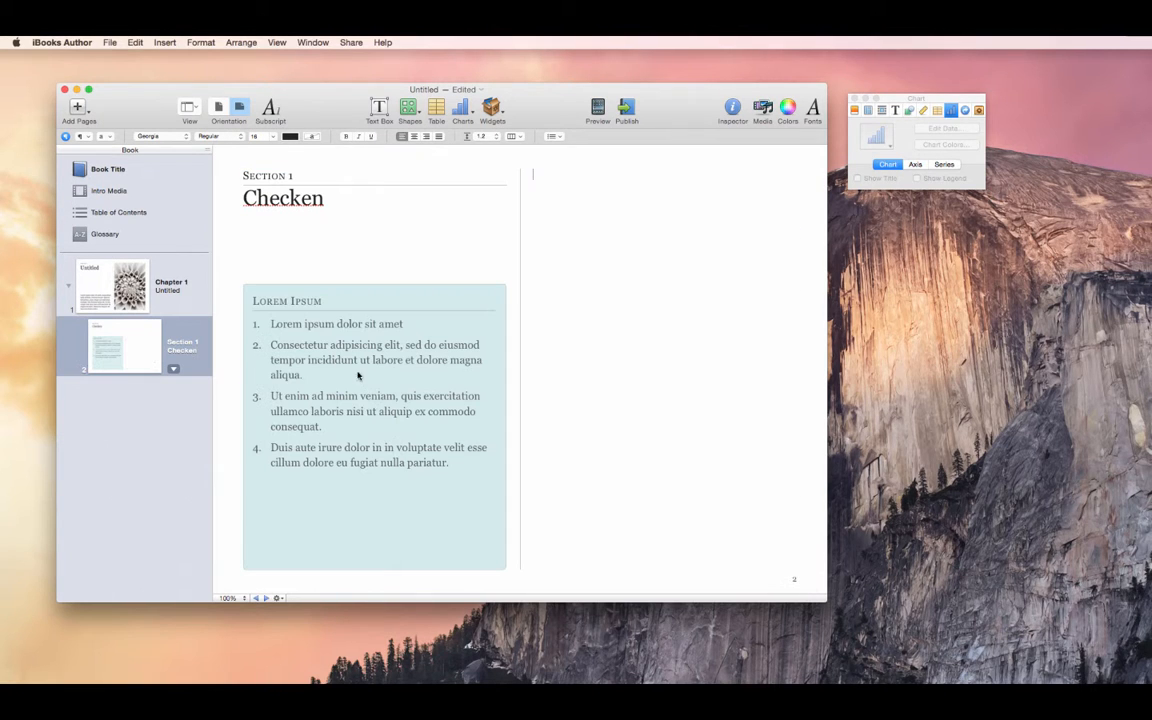
left_click(175, 370)
left_click(206, 470)
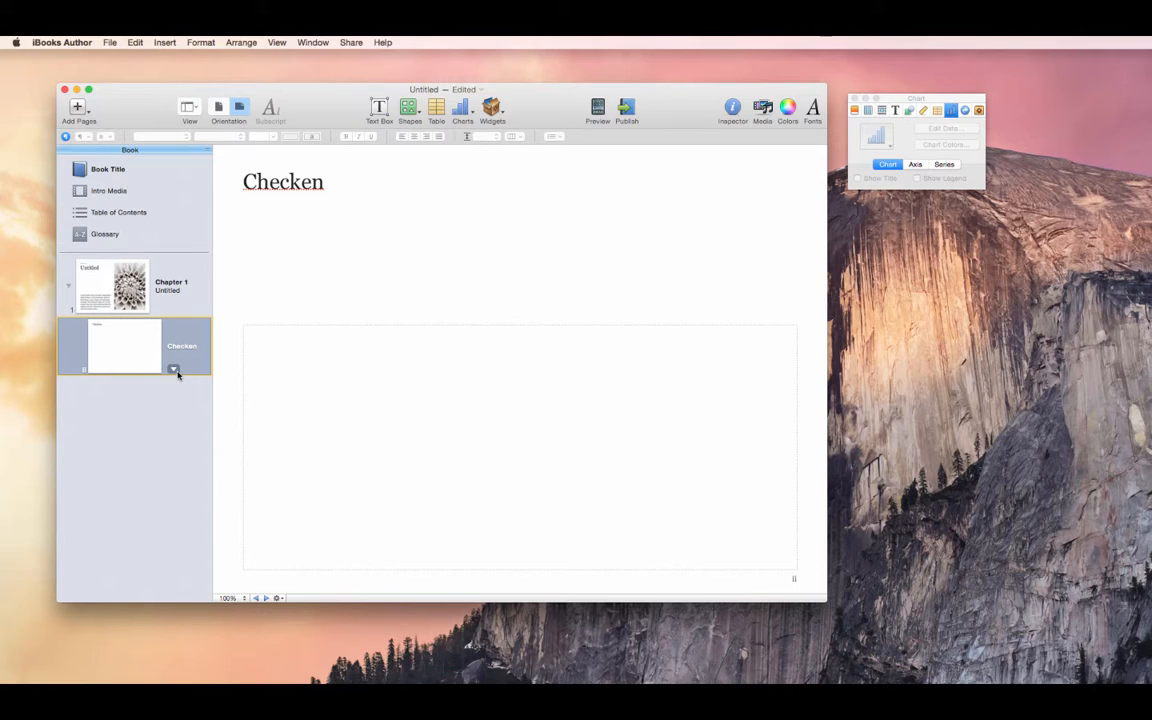
right_click(912, 246)
left_click(971, 367)
left_click(792, 249)
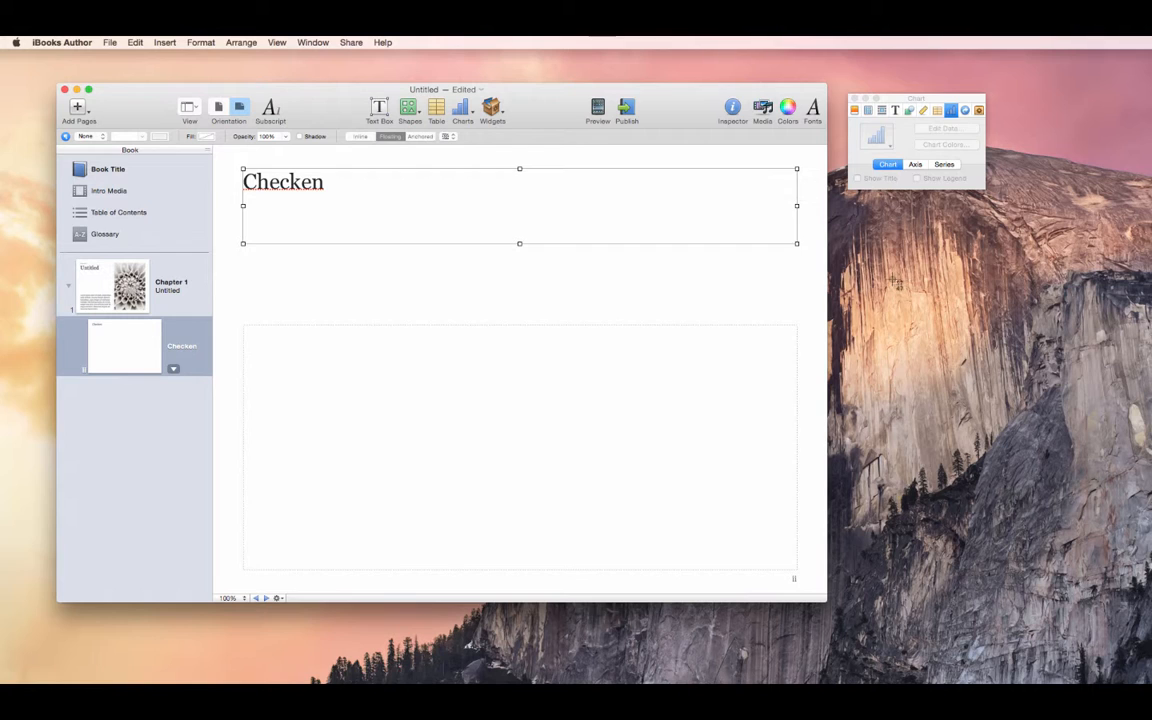
Add a screenshot of a square area of the desktop wallpaper to the Checken page, scaled down in the page's upper-right corner
left_click_drag(892, 281, 1085, 462)
left_click(892, 281)
left_click(697, 110)
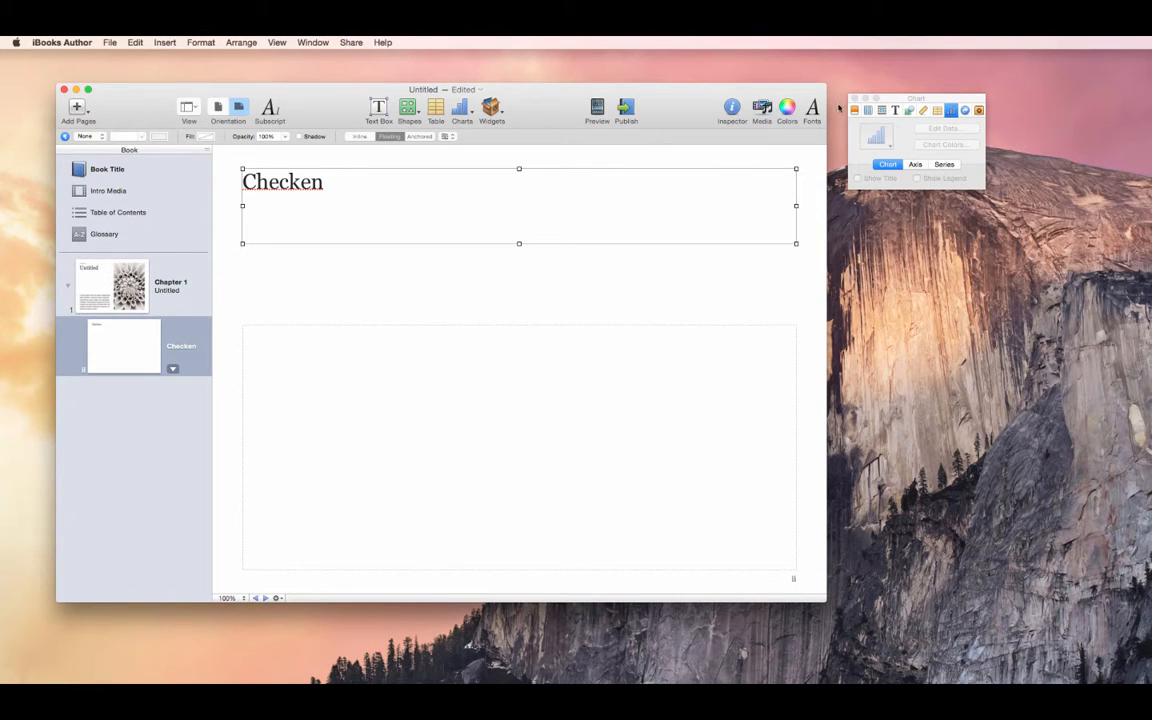
left_click_drag(1003, 283, 575, 348)
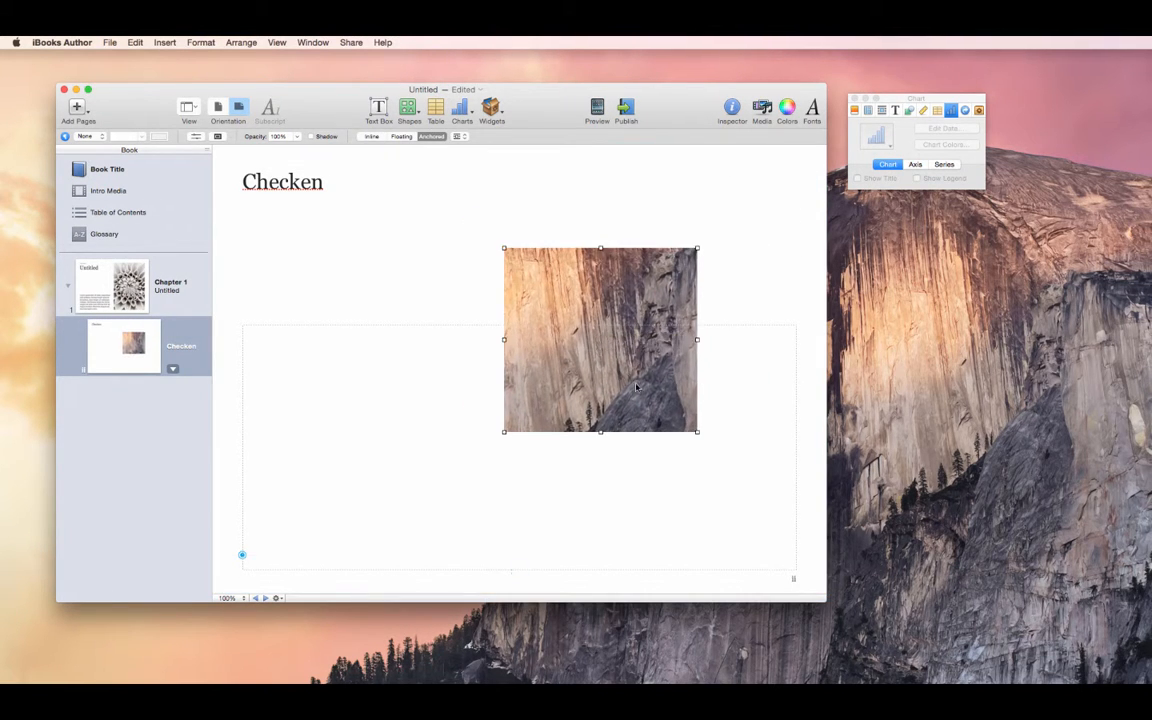
left_click_drag(695, 430, 656, 393)
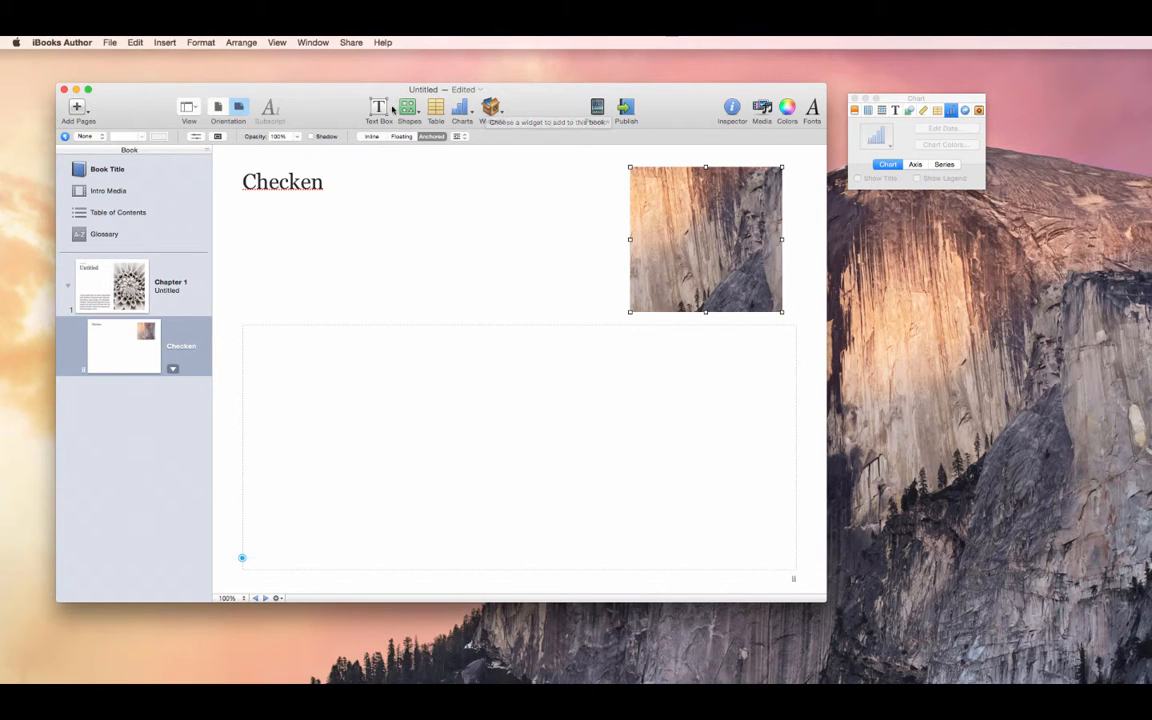
Add a Gallery widget to the Checken page and place it between the section title and the wallpaper picture
left_click(490, 107)
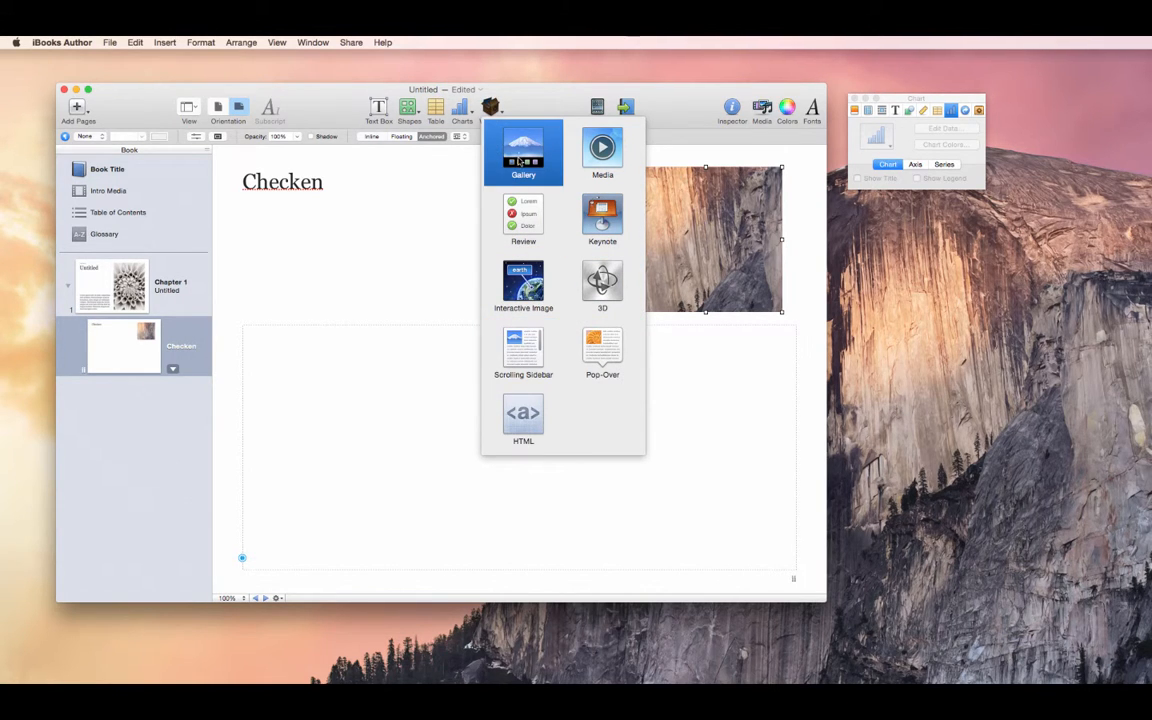
key("Escape")
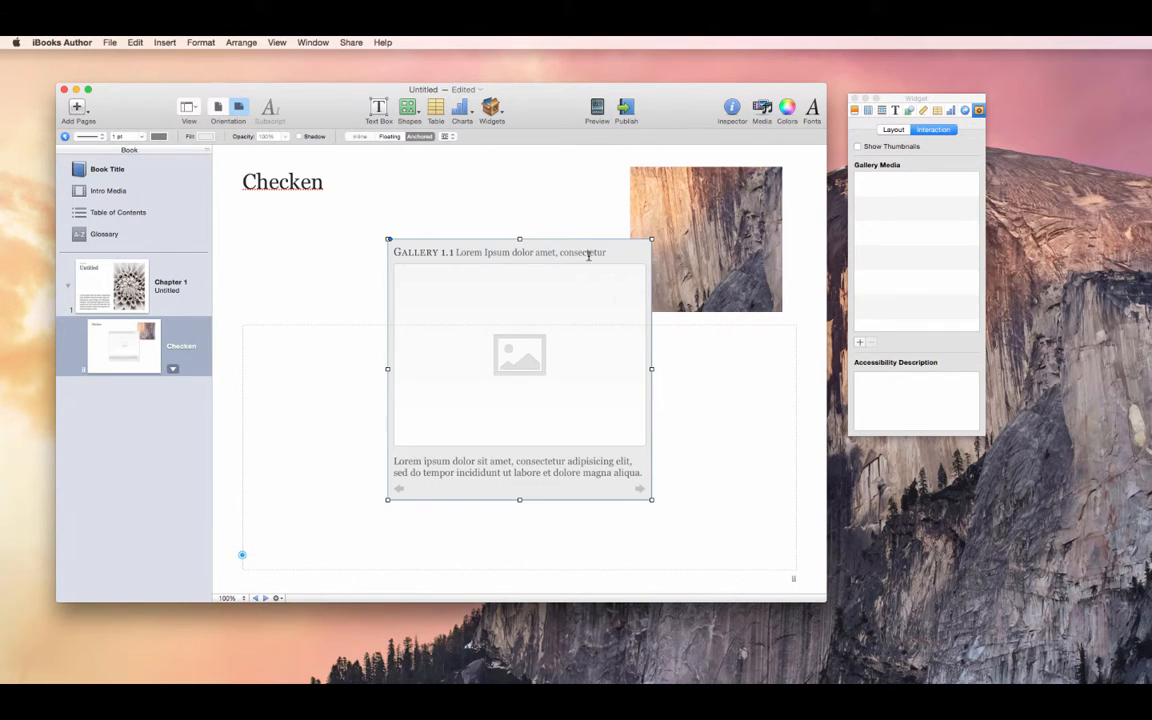
left_click_drag(589, 255, 527, 198)
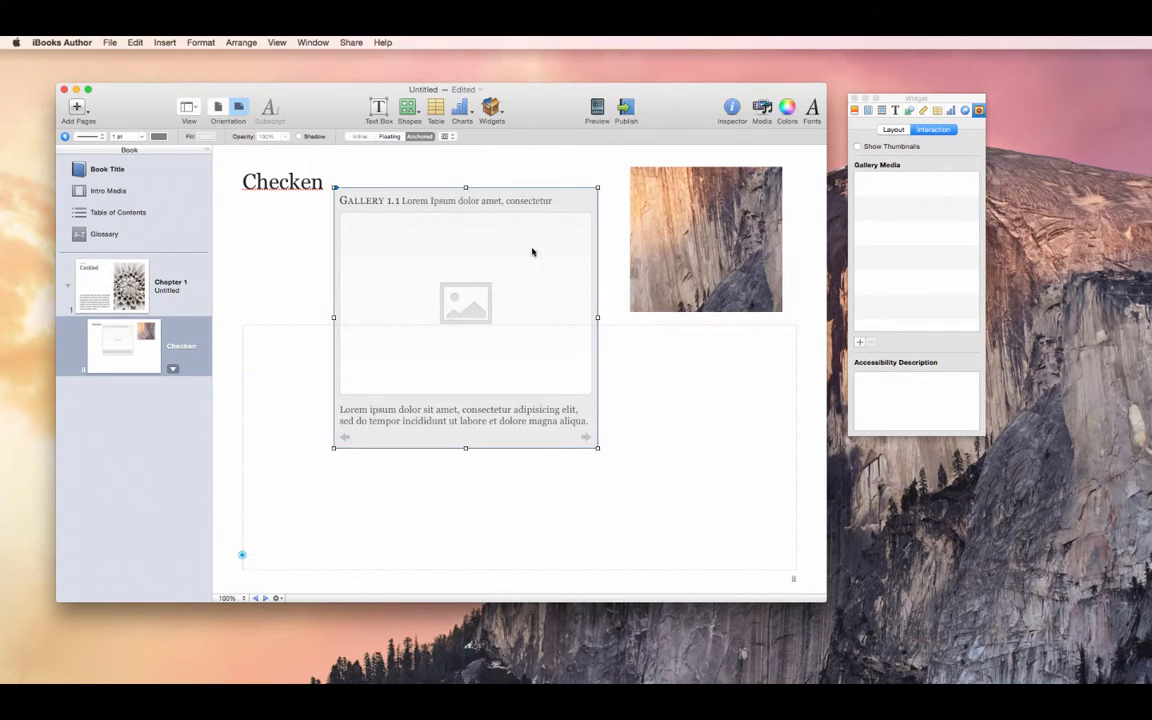
left_click(243, 553)
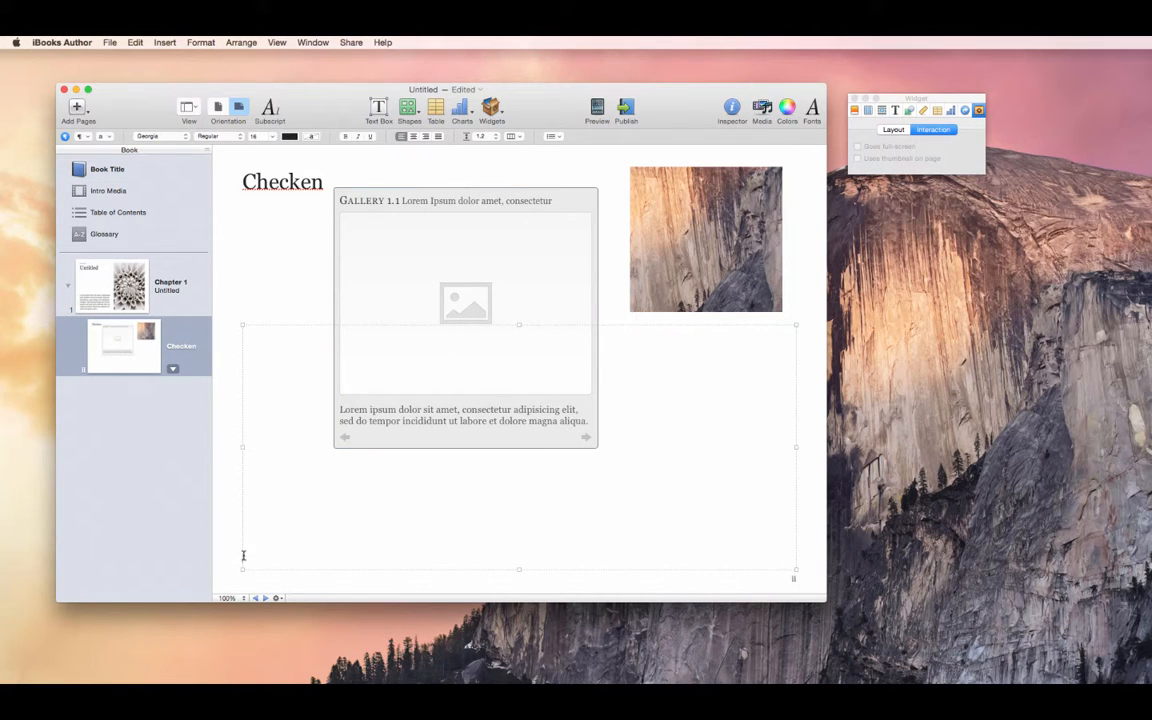